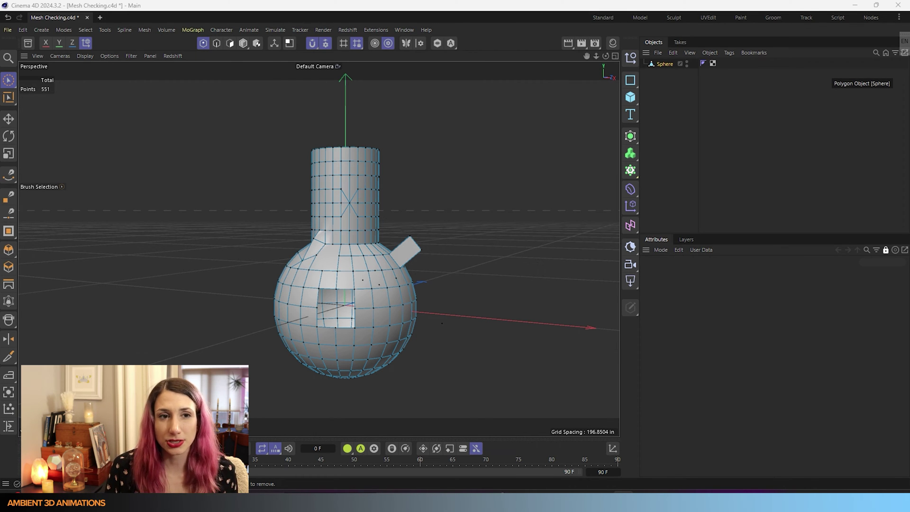
View the Snap, Quantize and Mesh Checking settings in the snap options popup, and close it
click(324, 44)
click(326, 44)
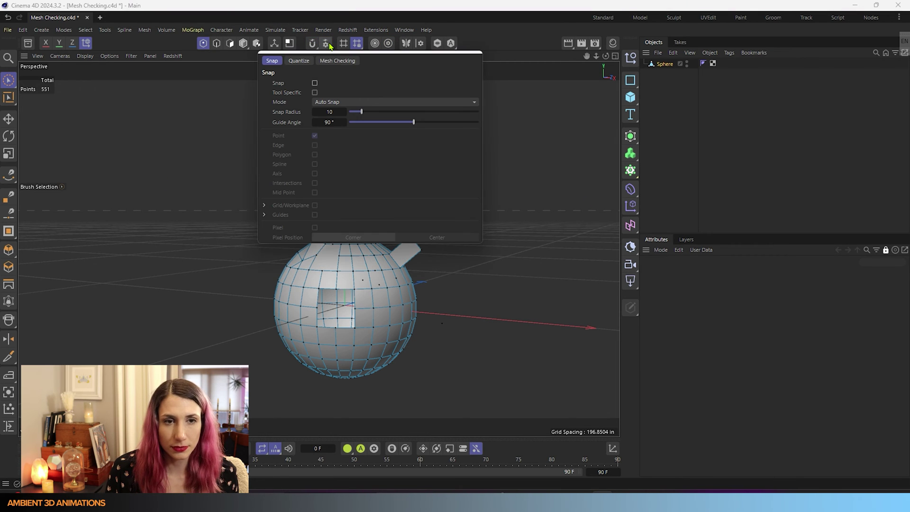
click(296, 62)
click(334, 63)
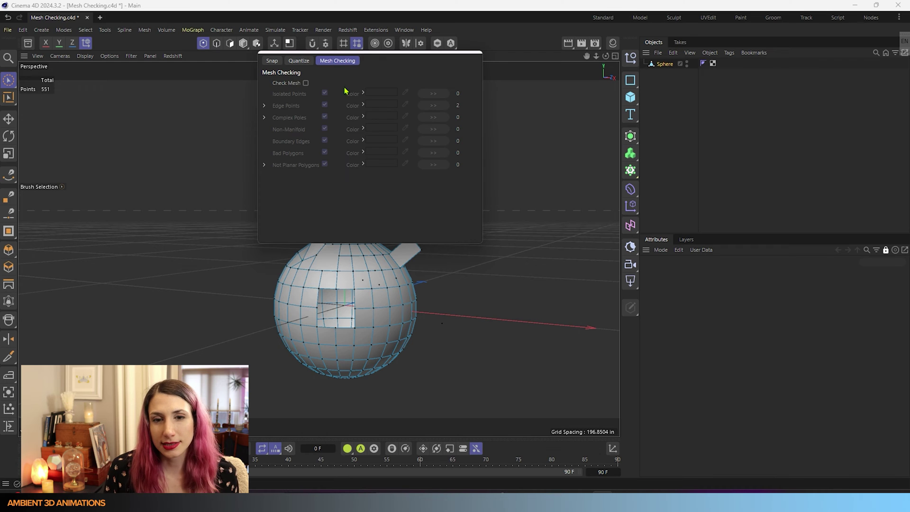
click(688, 318)
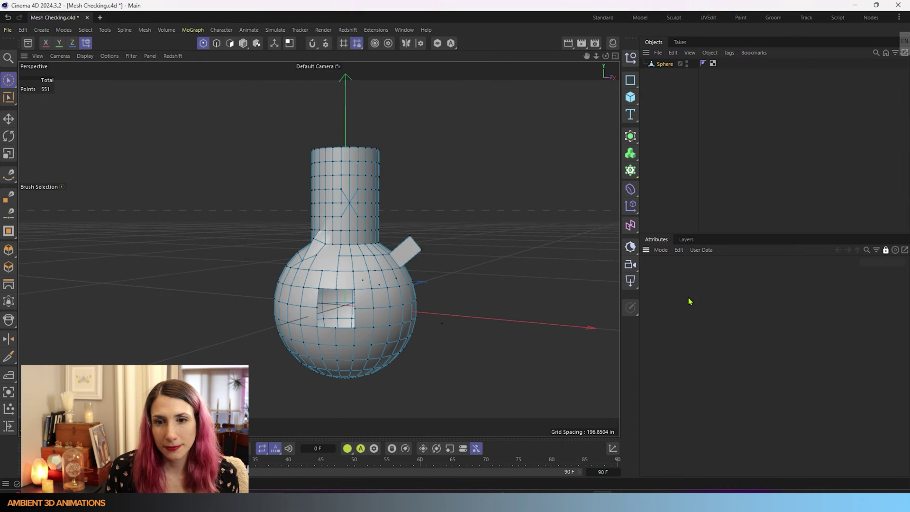
Show the Modeling settings in the attributes, lock the element there and enable Check Mesh
click(660, 250)
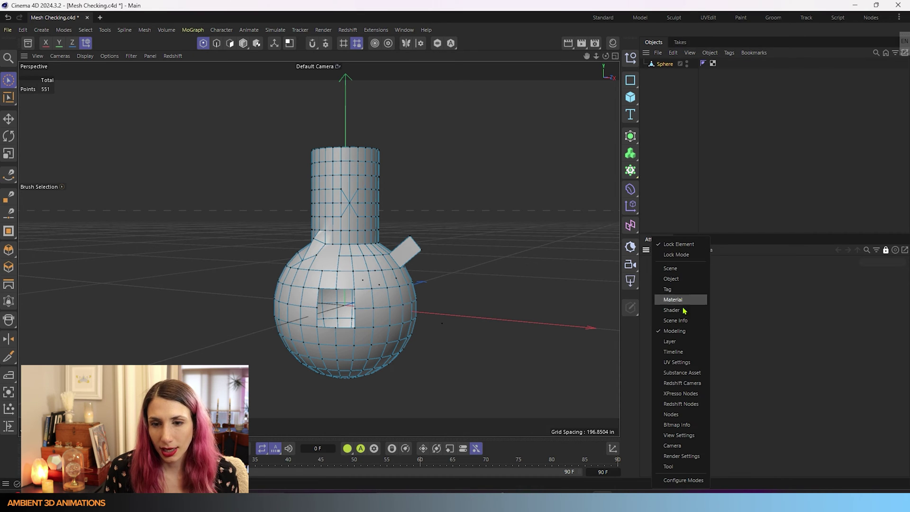
click(674, 331)
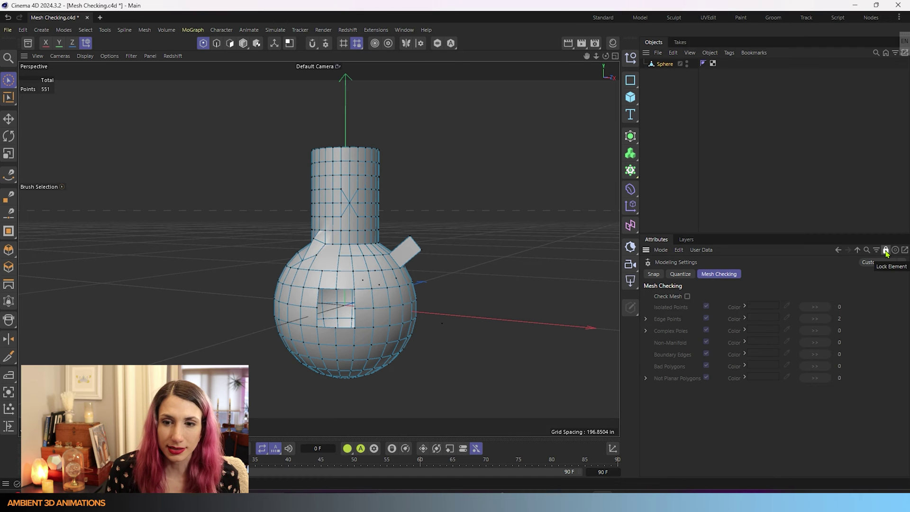
click(885, 252)
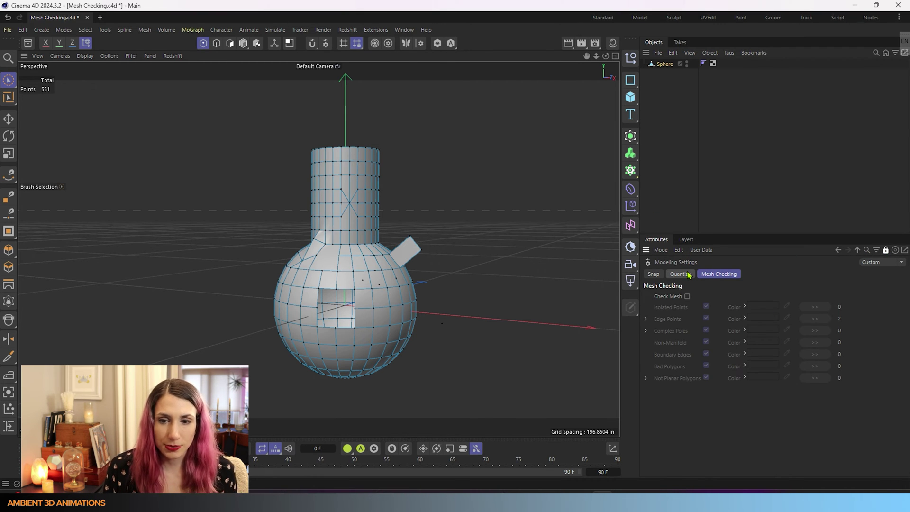
click(687, 297)
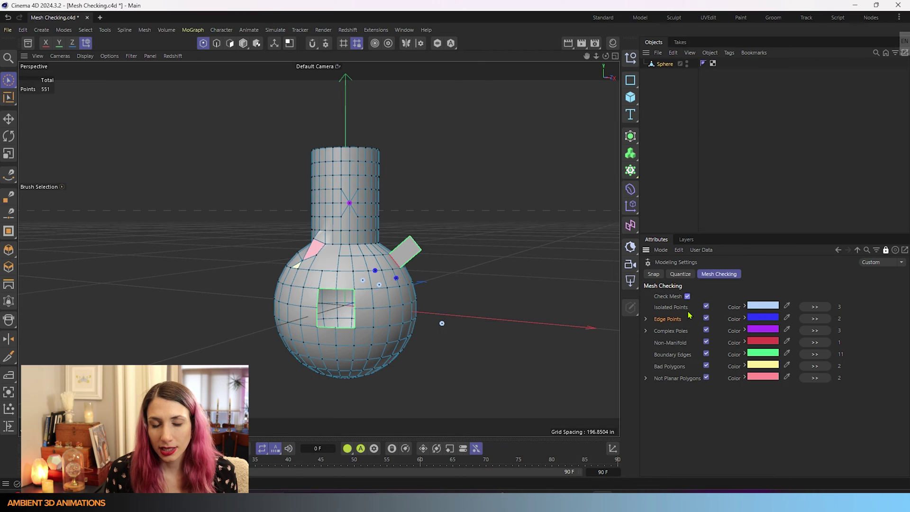
Switch the Isolated Points and Edge Points checks off and on again, and view the Isolated Points colour settings
click(706, 307)
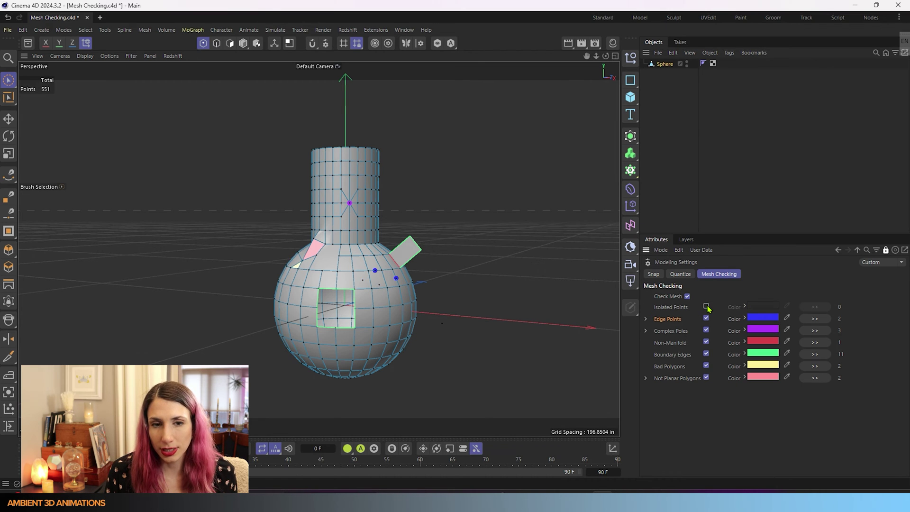
click(706, 318)
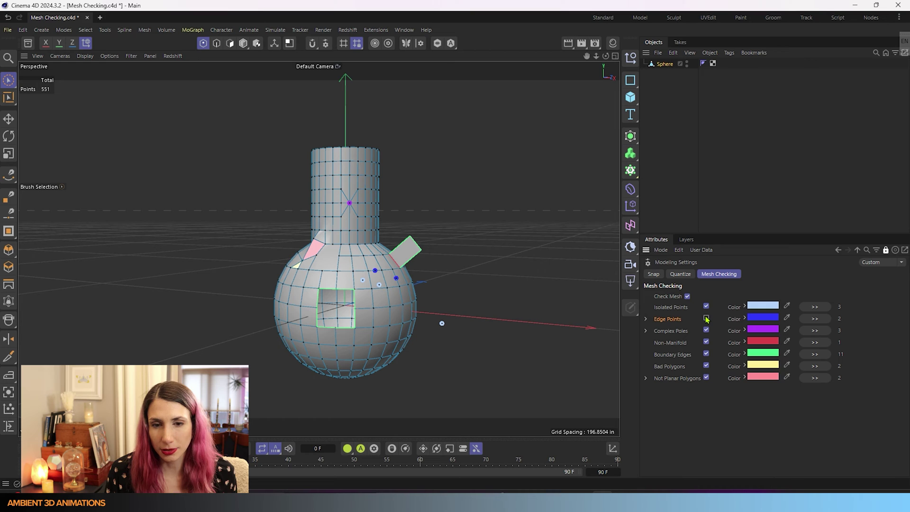
click(706, 318)
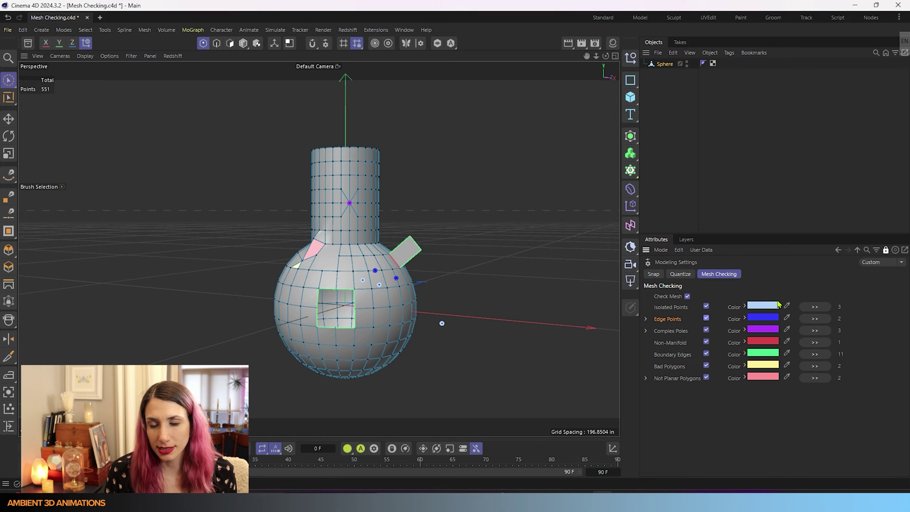
click(744, 305)
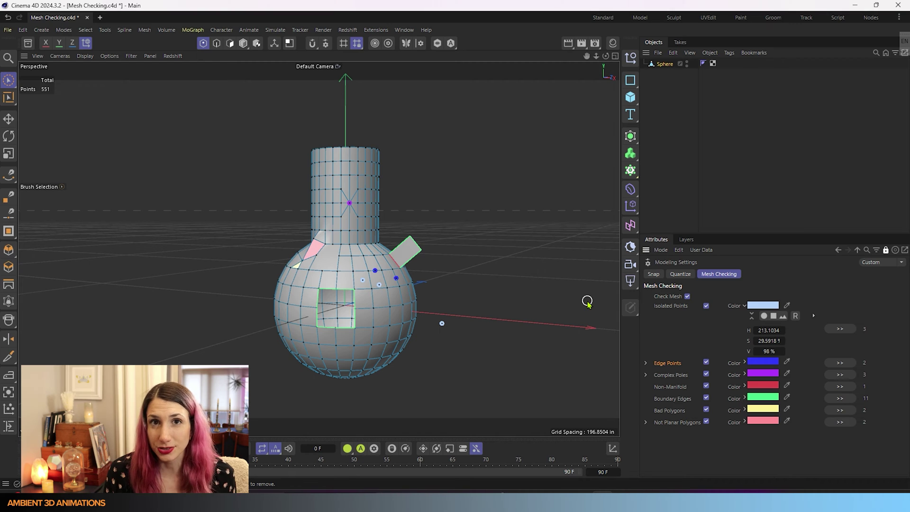
click(744, 306)
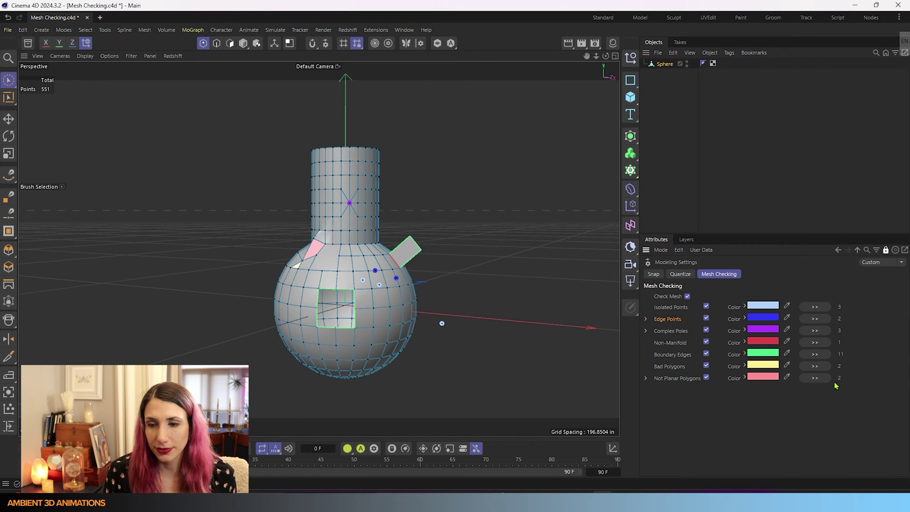
Try deleting all isolated points selected through the mesh check, and undo the deletion
click(814, 308)
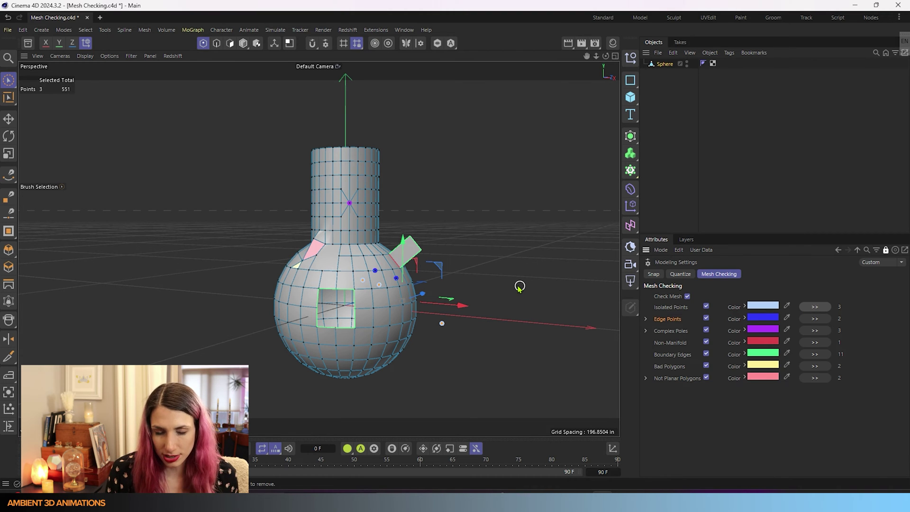
scroll(406, 301, up, 5)
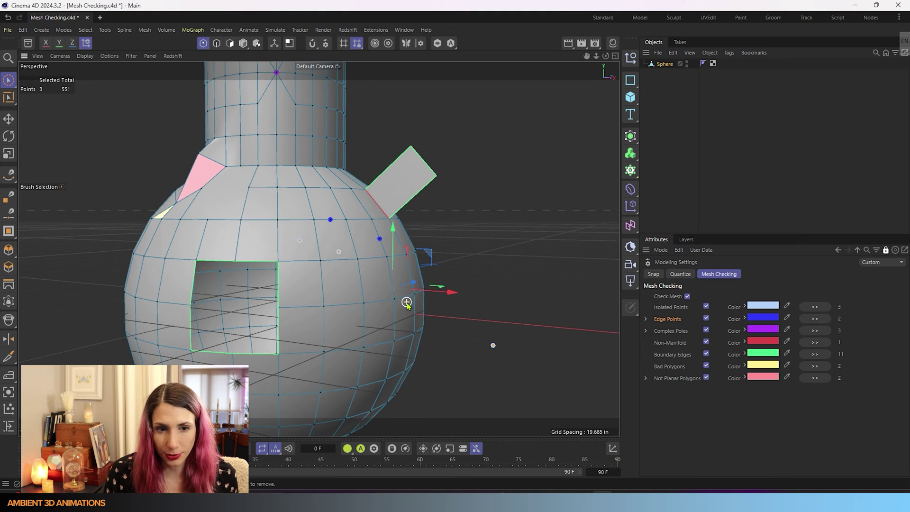
key(Delete)
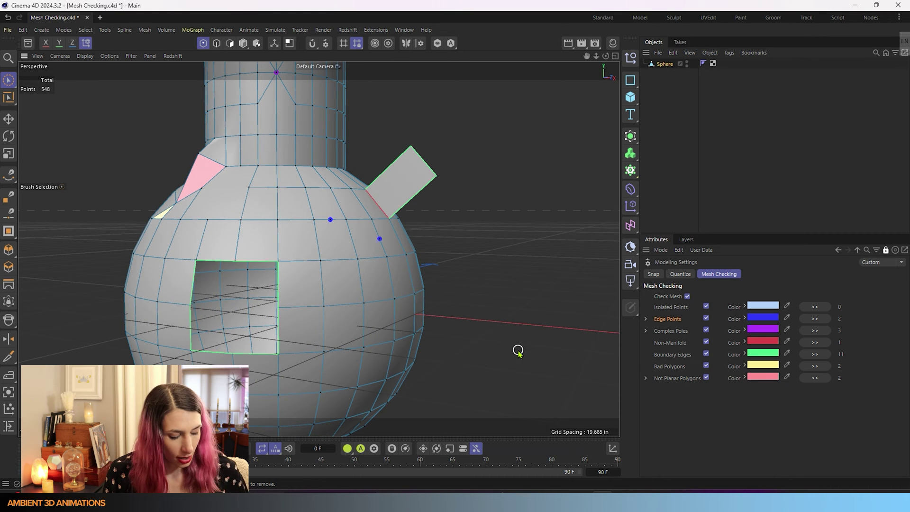
key(ctrl+z)
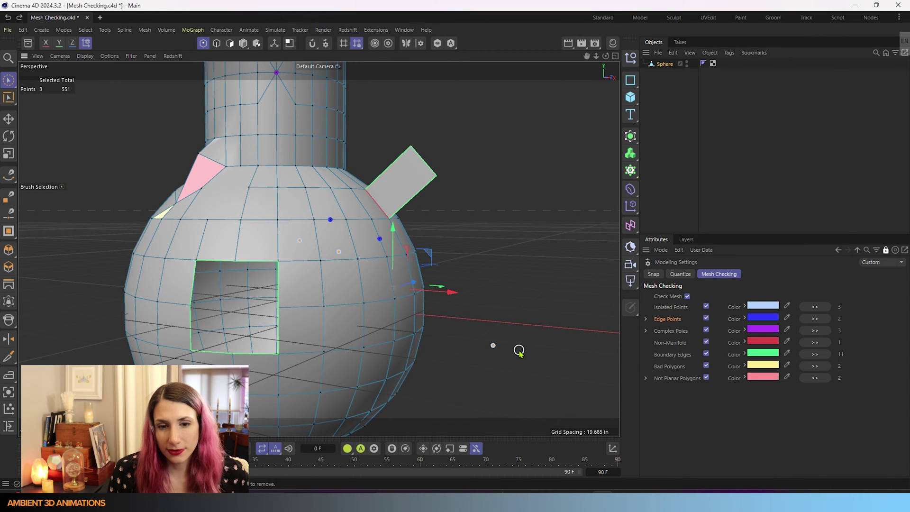
Clear the point selection and run Optimize on the mesh to remove its isolated points
click(504, 340)
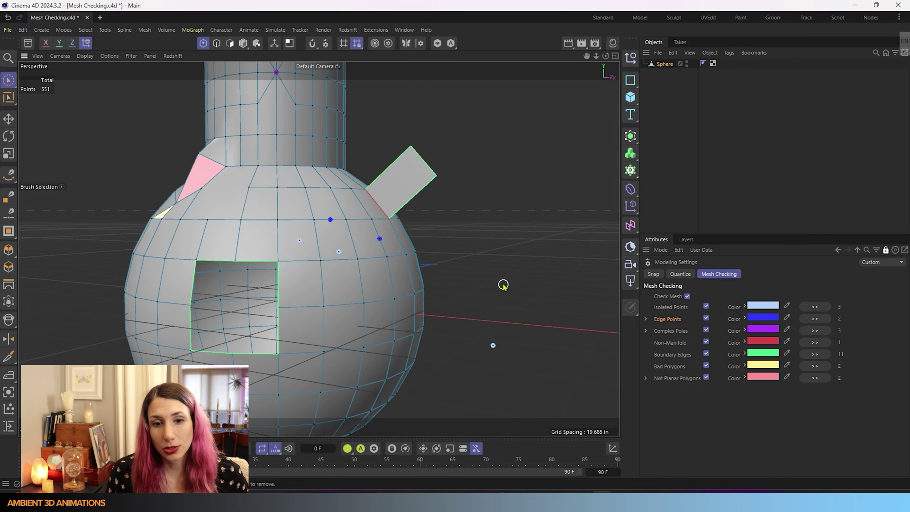
key(u)
key(o)
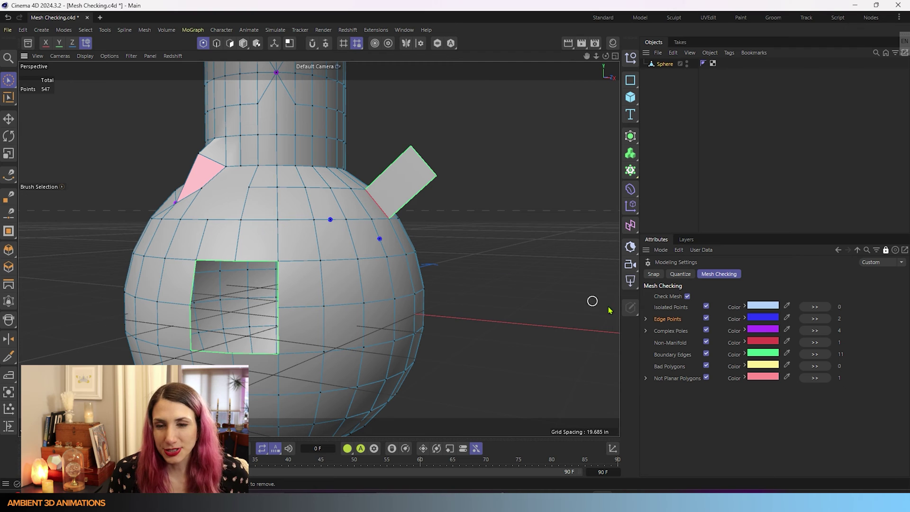
Set the Edge Points Angle Threshold to 0° in the Edge Points check settings
click(646, 319)
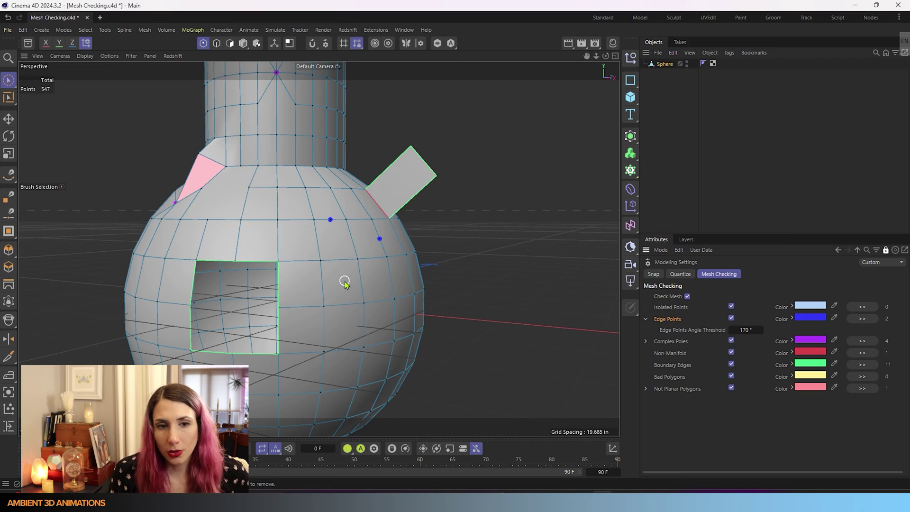
scroll(365, 205, up, 5)
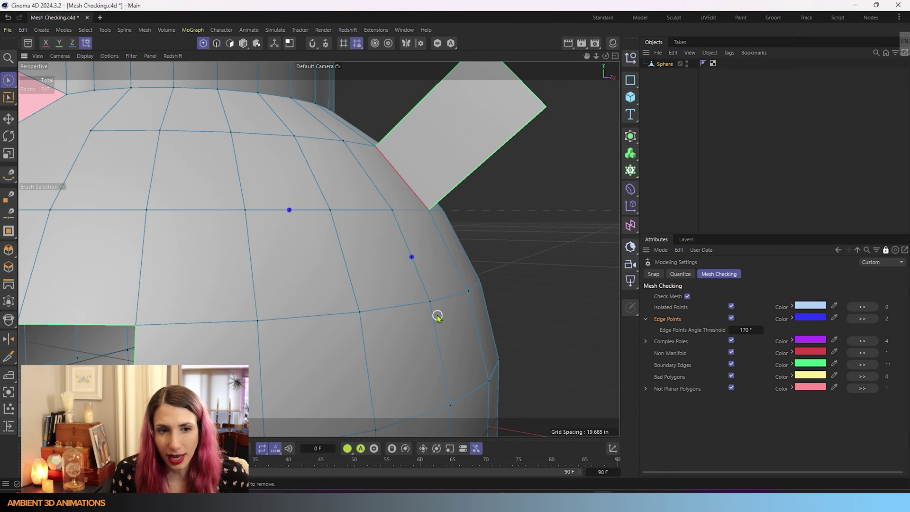
scroll(284, 204, up, 3)
mouse_move(296, 244)
alt+mouse_down()
mouse_move(264, 183)
mouse_move(265, 156)
mouse_move(274, 205)
mouse_move(305, 227)
alt+mouse_up()
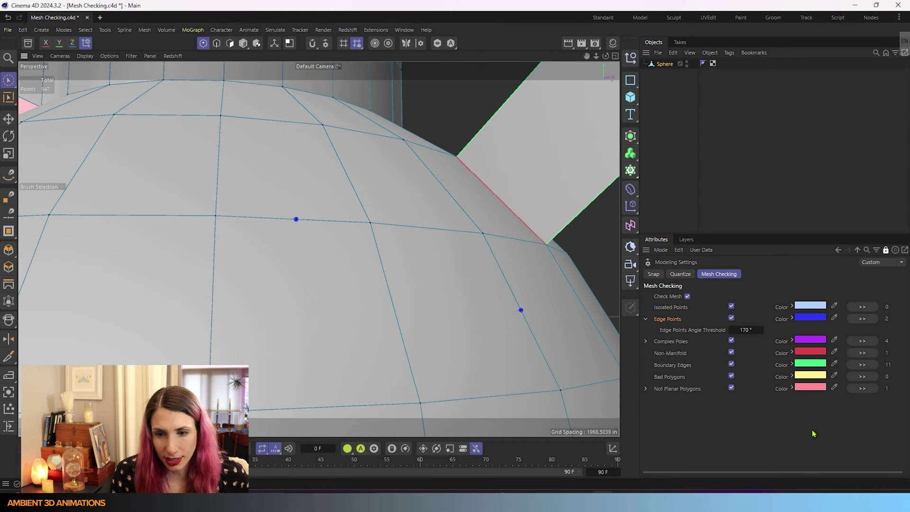
drag(752, 329, 747, 330)
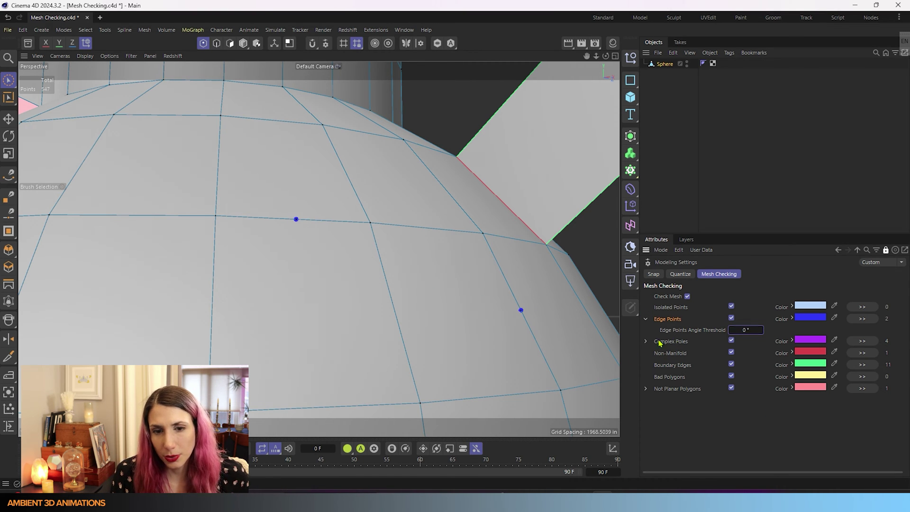
Delete the two blue-marked edge points on the sphere's upper side and collapse the Edge Points settings
scroll(433, 325, up, 3)
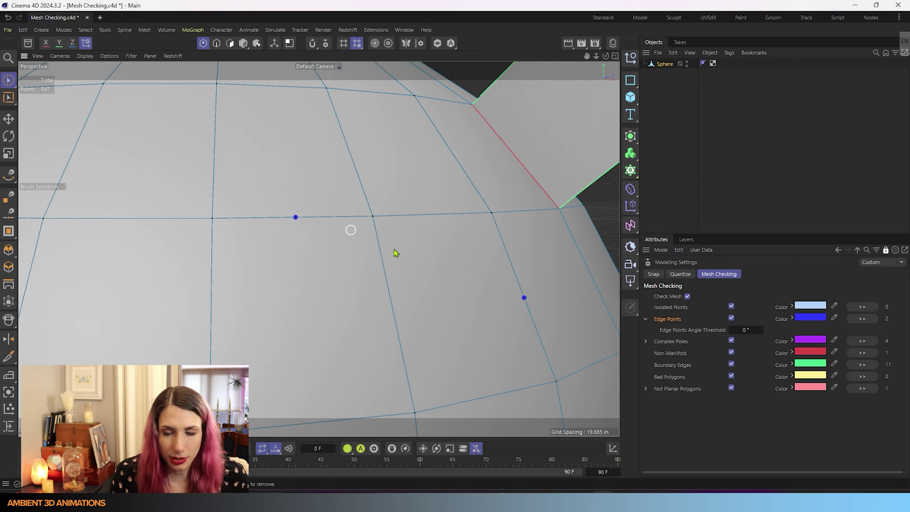
click(525, 297)
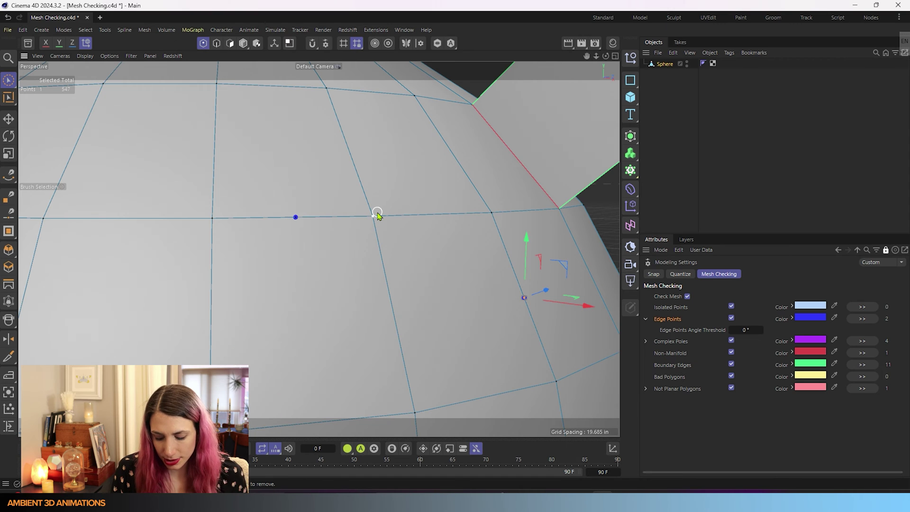
key(Delete)
click(295, 216)
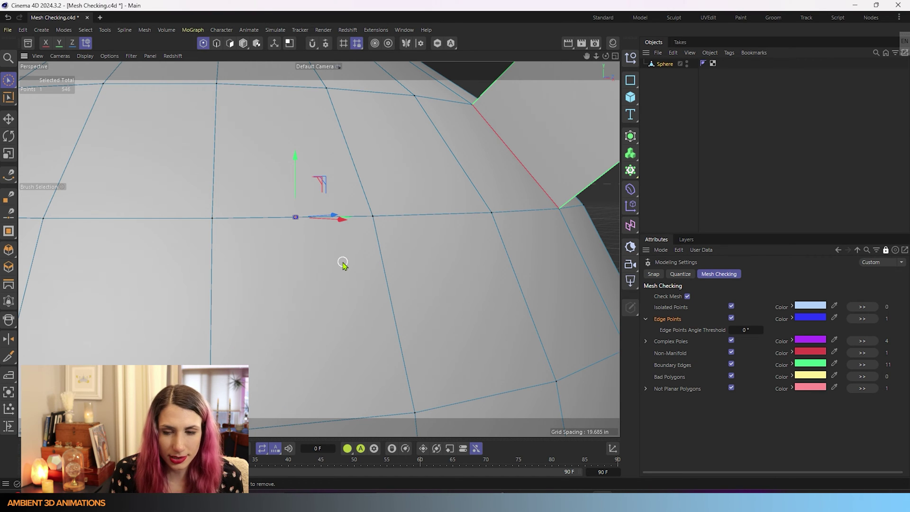
key(Delete)
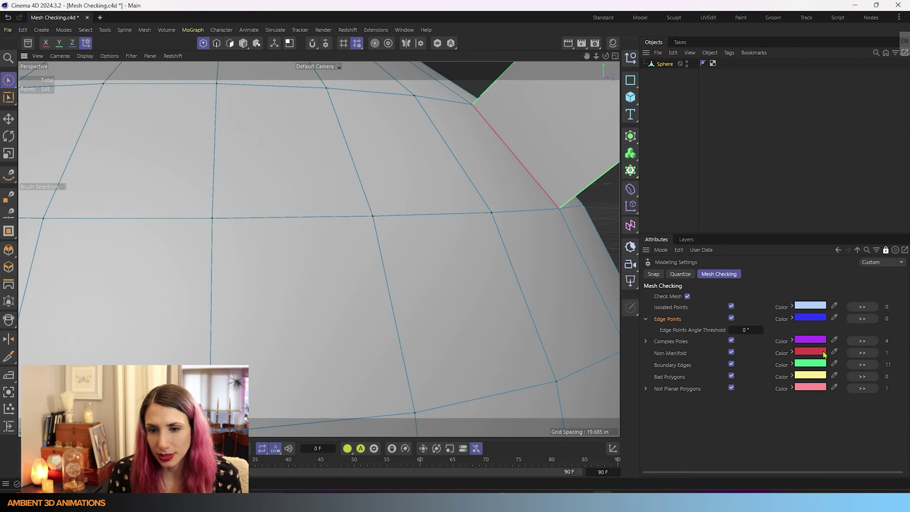
click(645, 320)
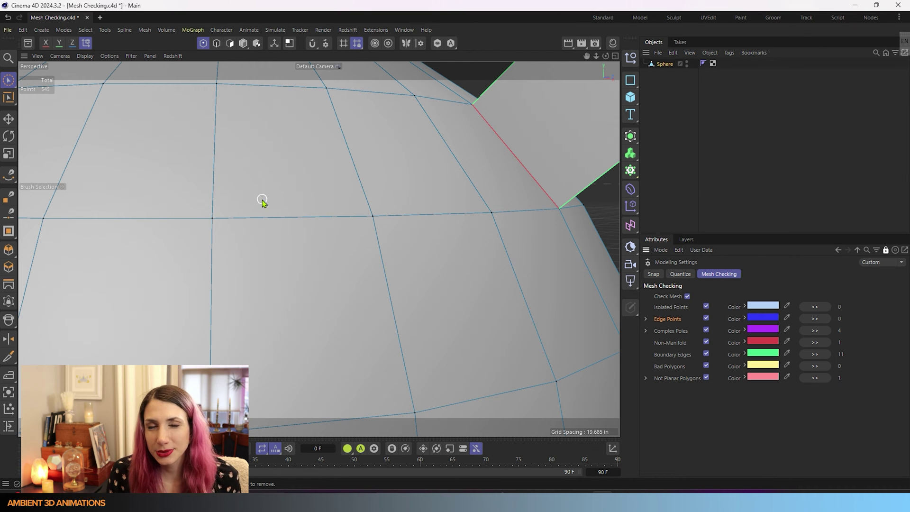
Select the complex pole point on the cylindrical neck and examine the edges meeting there
scroll(263, 237, down, 10)
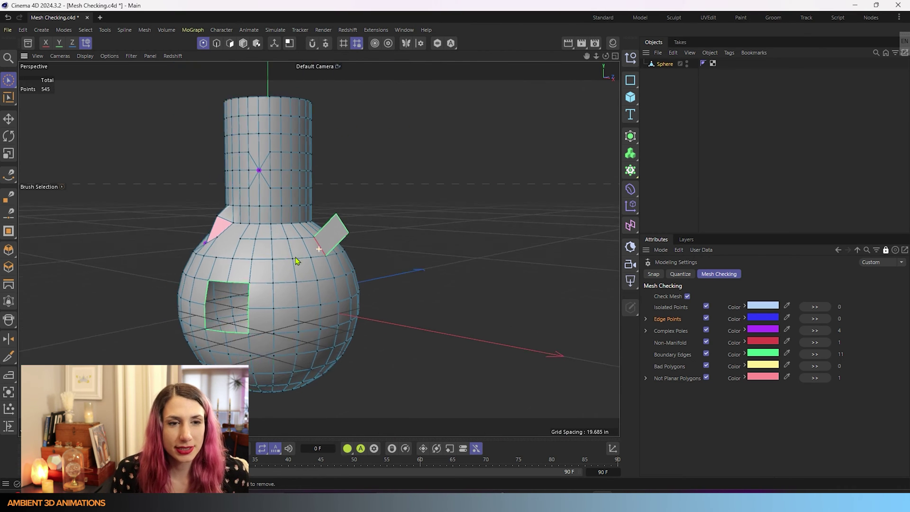
scroll(250, 201, up, 12)
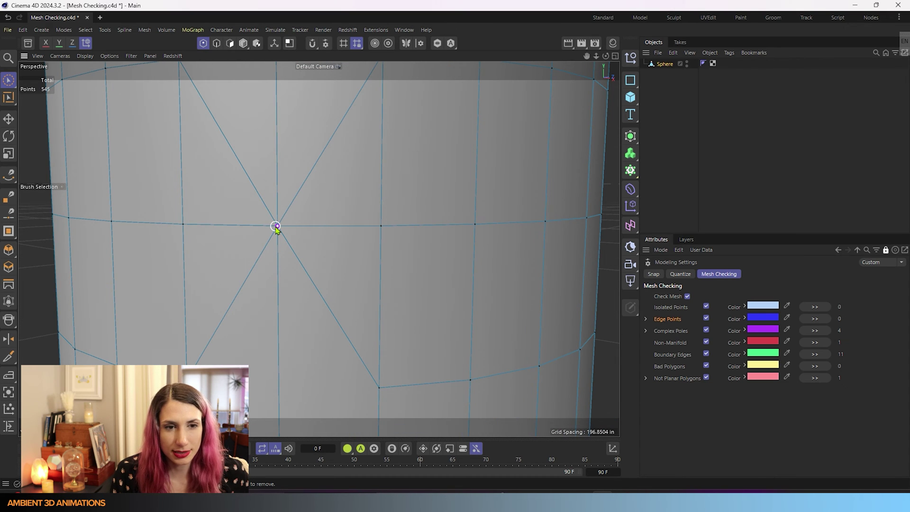
click(276, 226)
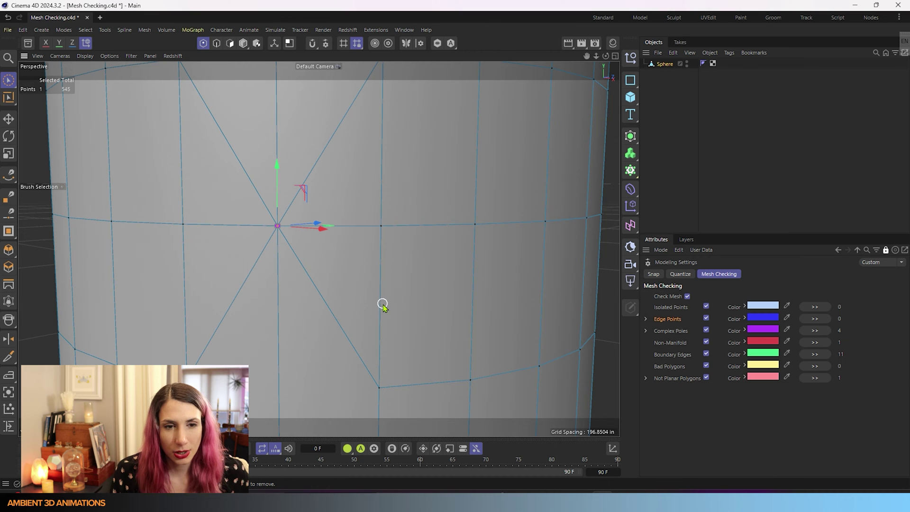
alt+drag(318, 226, 371, 272)
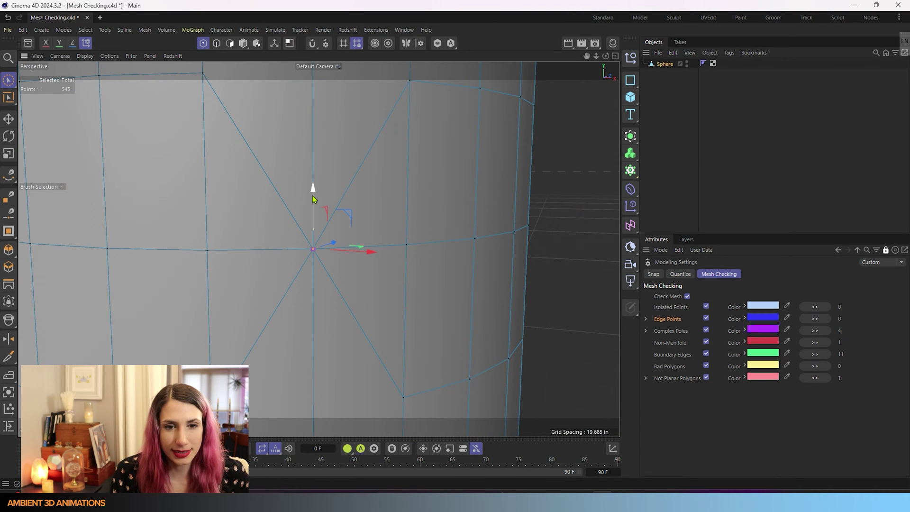
scroll(282, 228, down, 2)
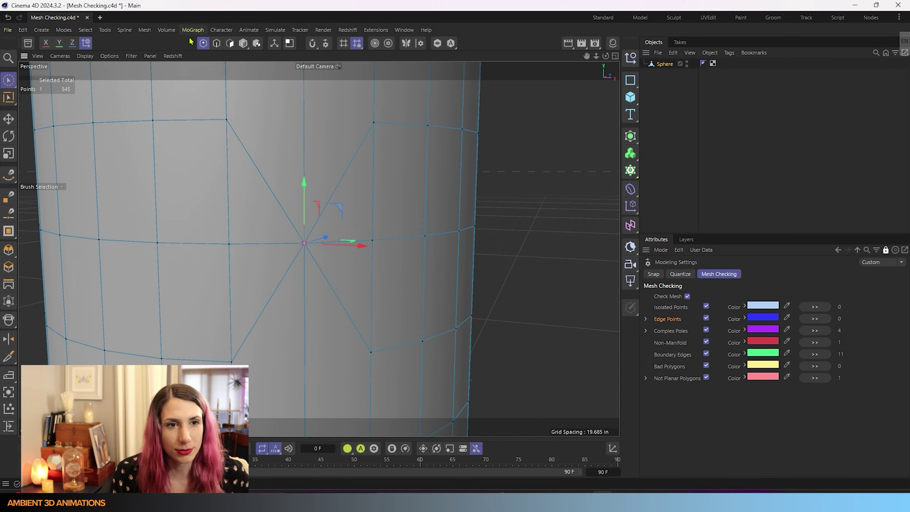
Use Loop Selection in edge and polygon mode to examine how loops run through the complex pole on the neck
click(217, 43)
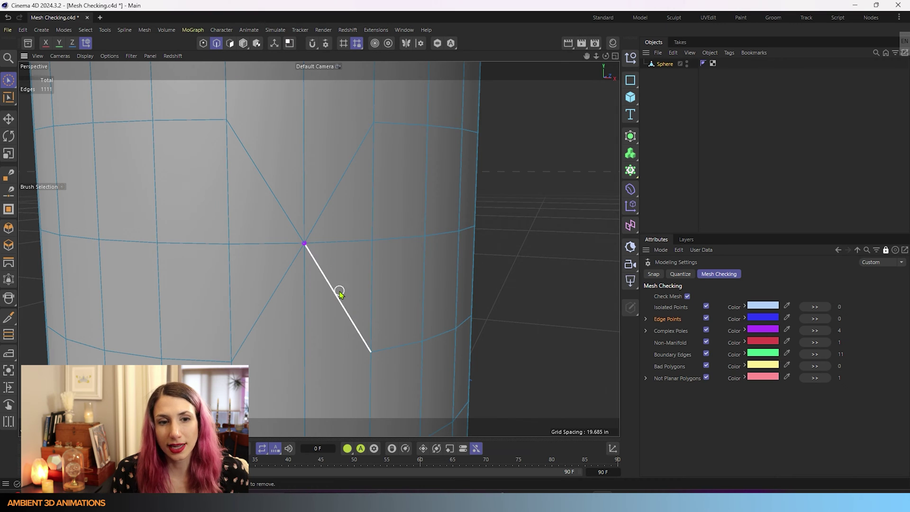
key(u)
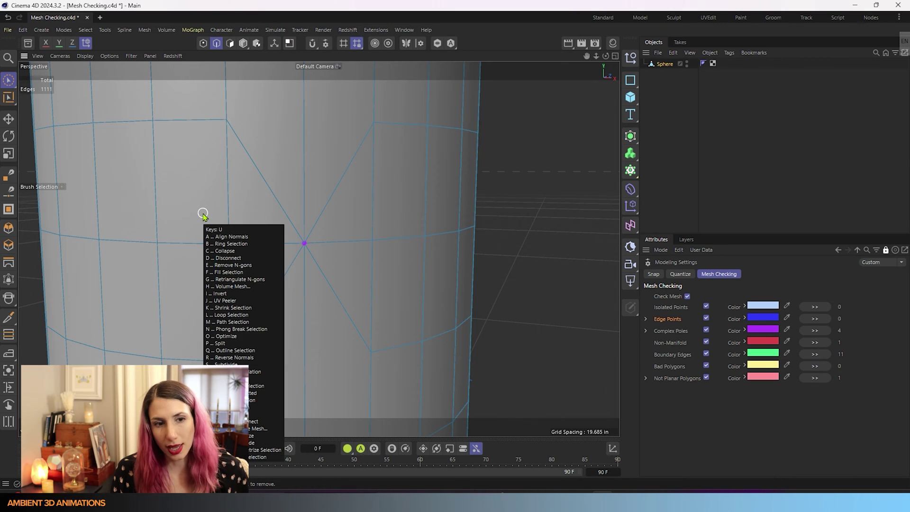
key(l)
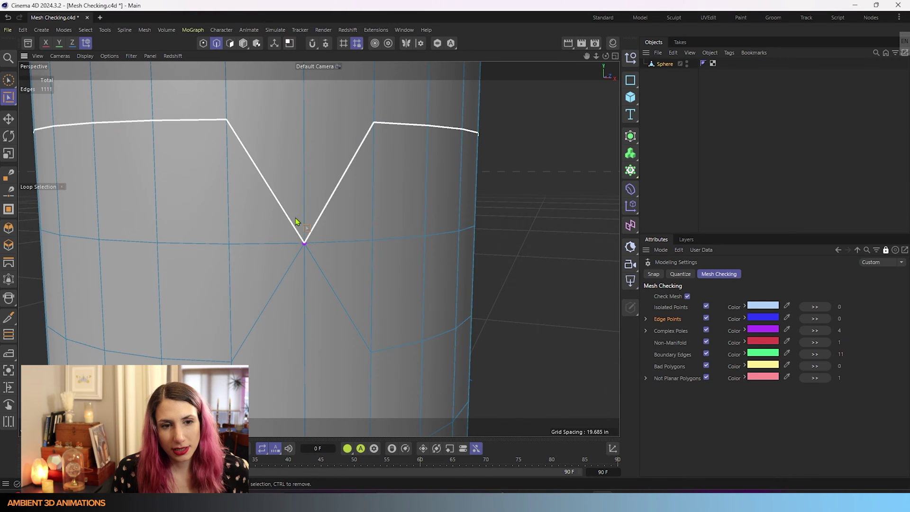
scroll(272, 216, down, 5)
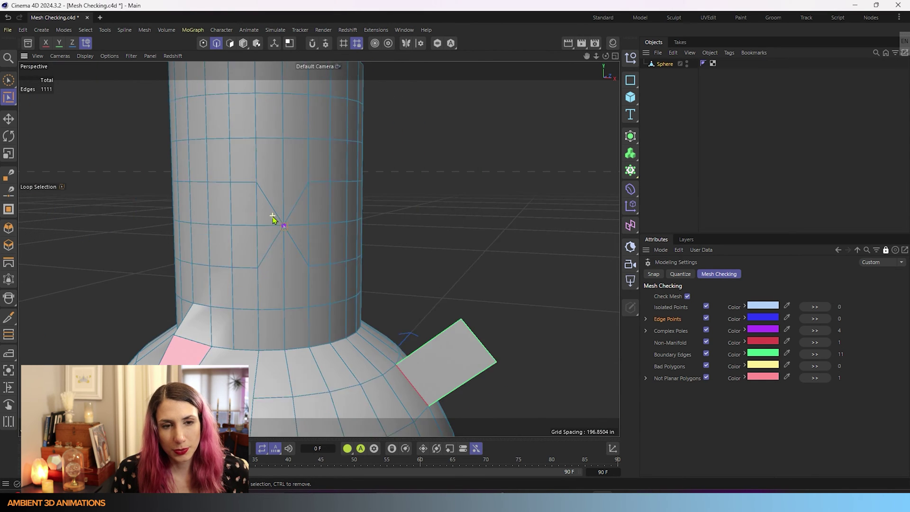
alt+drag(272, 216, 325, 294)
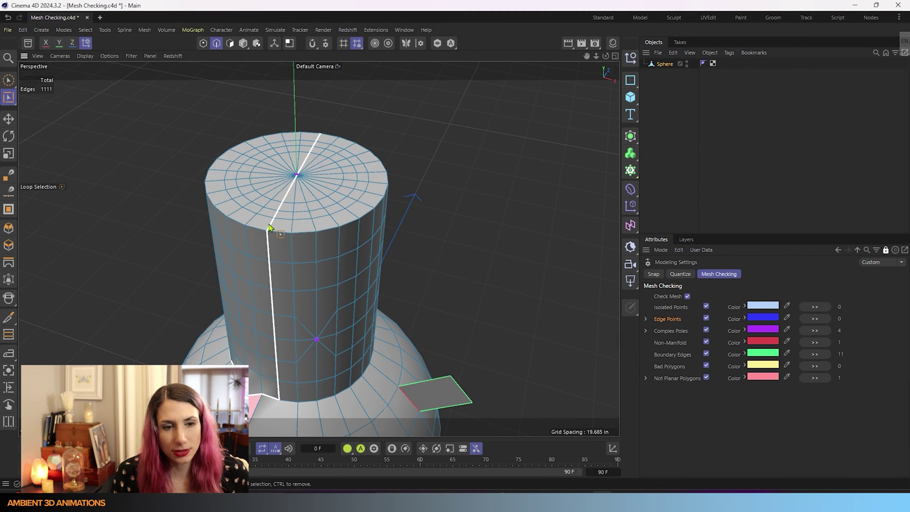
click(230, 43)
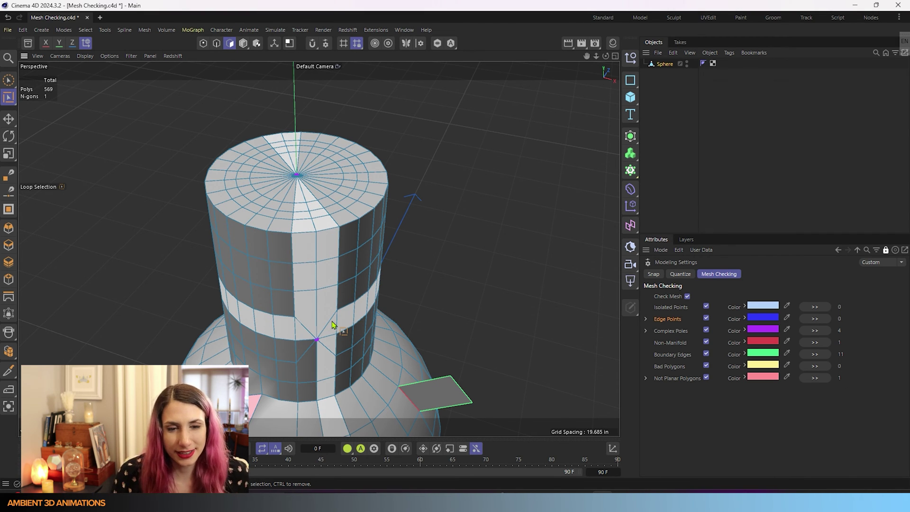
scroll(331, 349, up, 8)
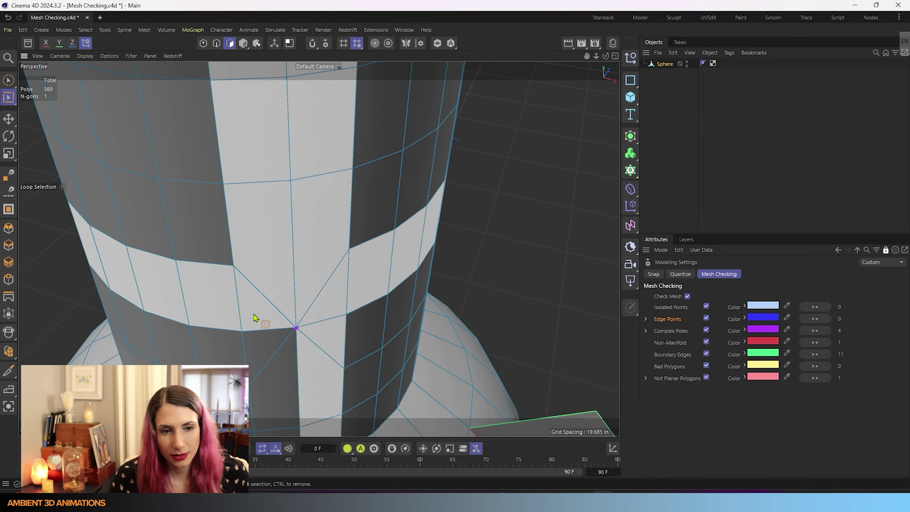
mouse_move(254, 317)
alt+mouse_down()
mouse_move(391, 272)
mouse_move(223, 311)
mouse_move(260, 319)
alt+mouse_up()
scroll(255, 313, up, 8)
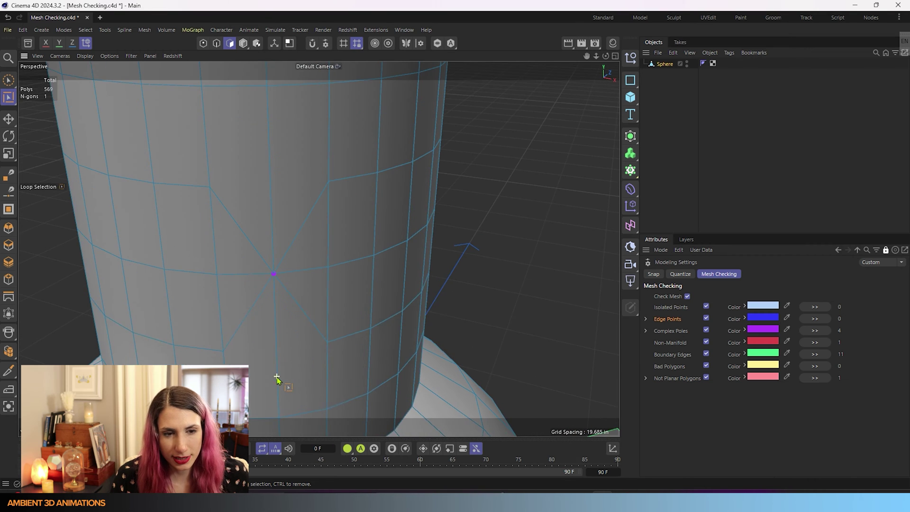
alt+drag(276, 376, 294, 308)
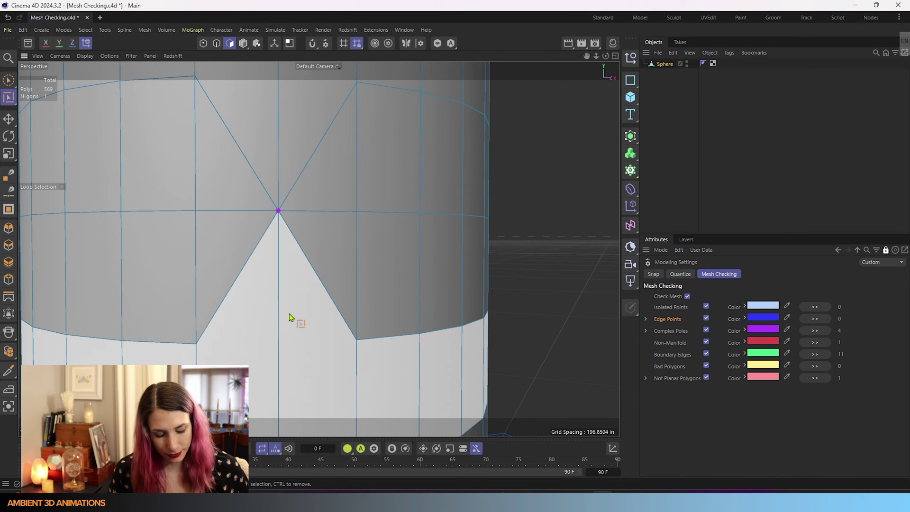
Activate the Line Cut tool and unlock the attribute display so that it shows the tool's options
key(k)
key(k)
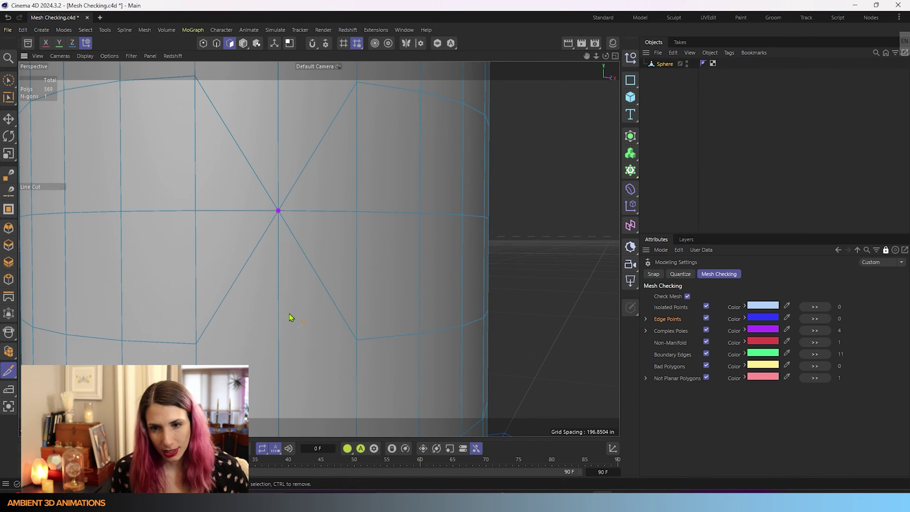
click(886, 249)
right_click(518, 290)
key(Escape)
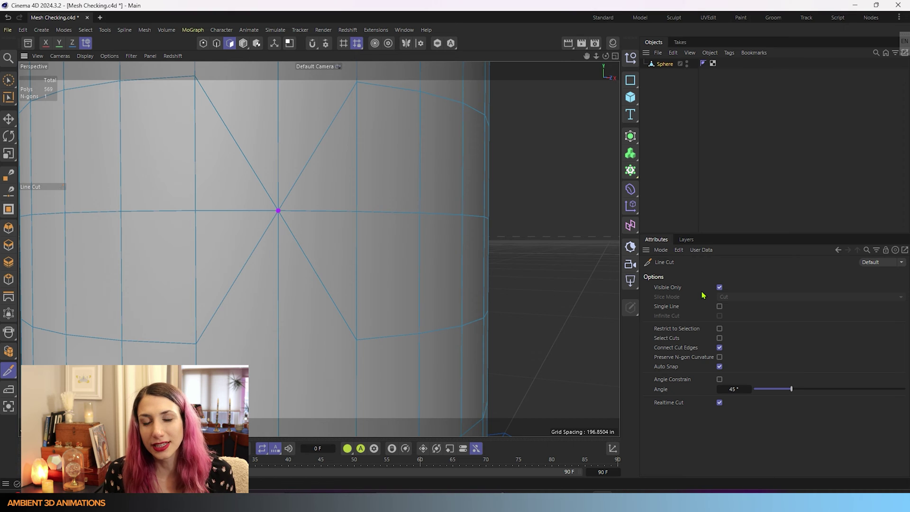
Try to cut a horizontal edge joining the lower ends of the diagonals below the complex pole, and undo the cut
click(278, 210)
click(278, 435)
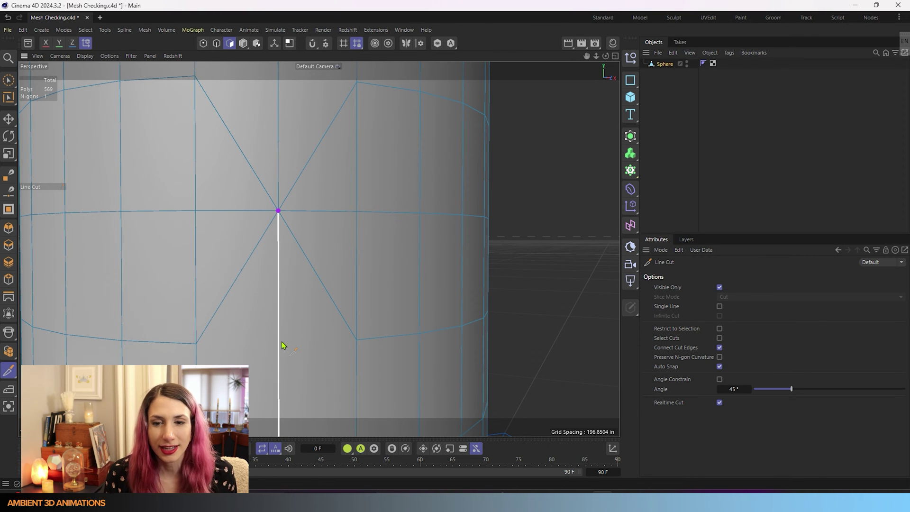
key(Escape)
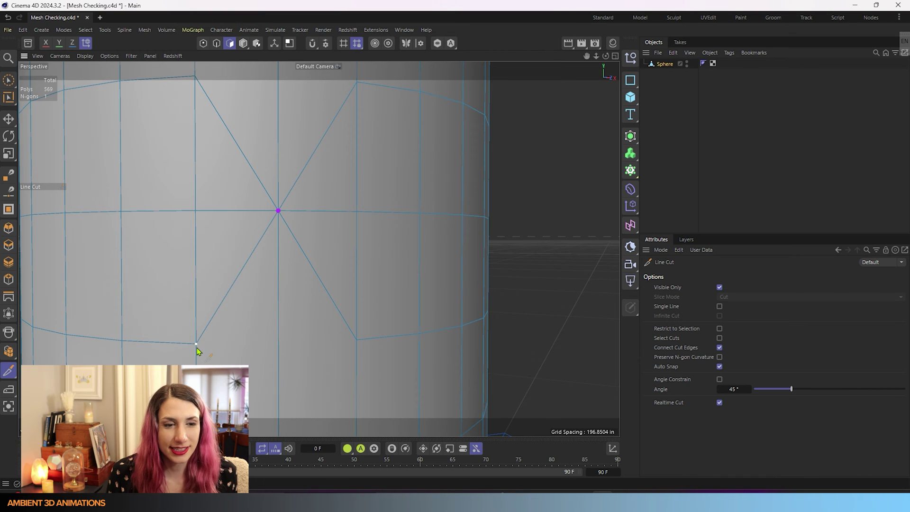
click(197, 349)
click(359, 343)
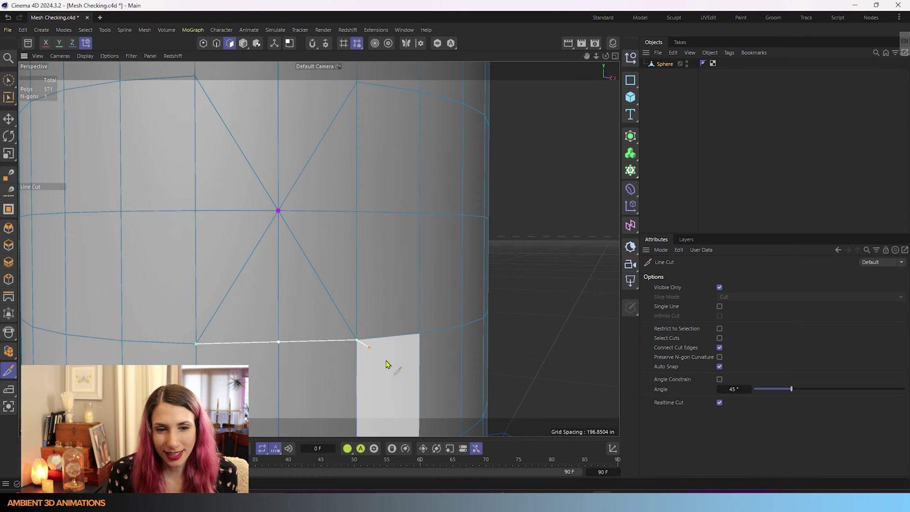
key(Escape)
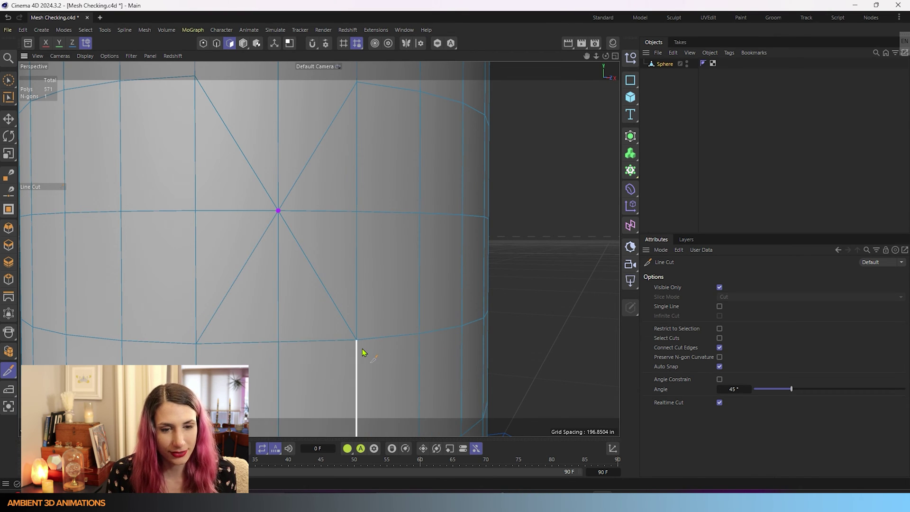
alt+middle_drag(299, 274, 375, 289)
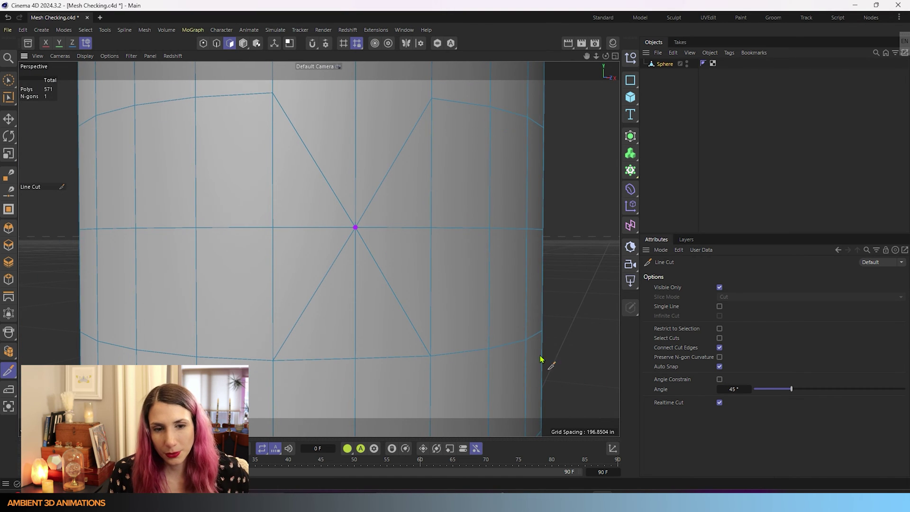
key(ctrl+z)
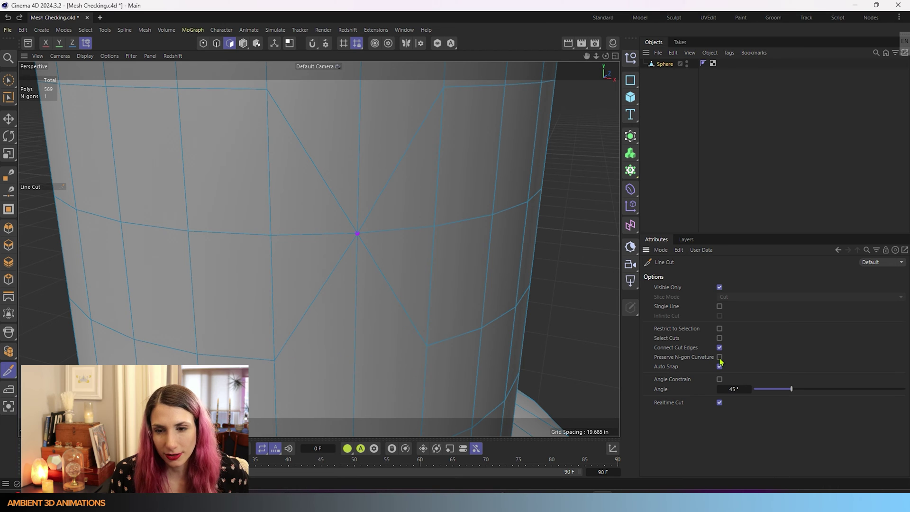
Enable Preserve N-gon Curvature and cut a horizontal edge joining the lower ends of the diagonals below the complex pole
click(275, 361)
click(426, 351)
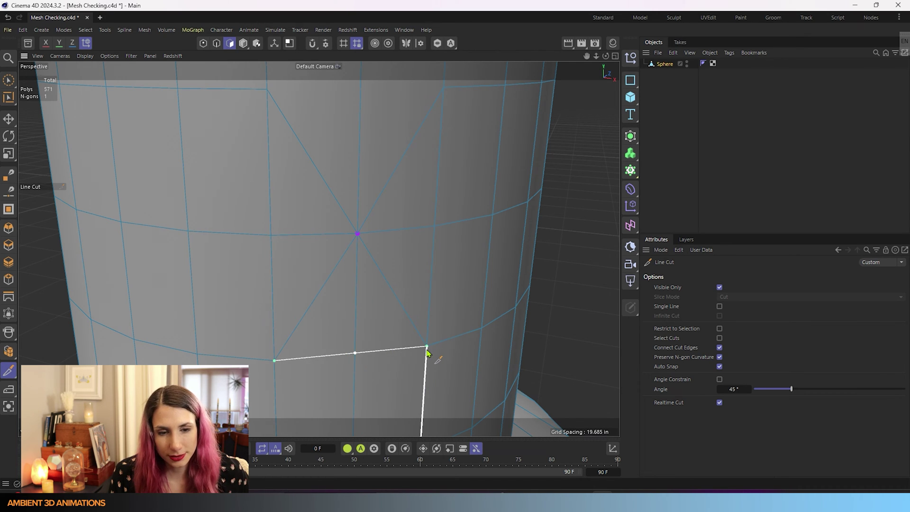
key(Escape)
Cut a horizontal edge joining the upper ends of the two diagonals above the complex pole
alt+drag(372, 417, 325, 319)
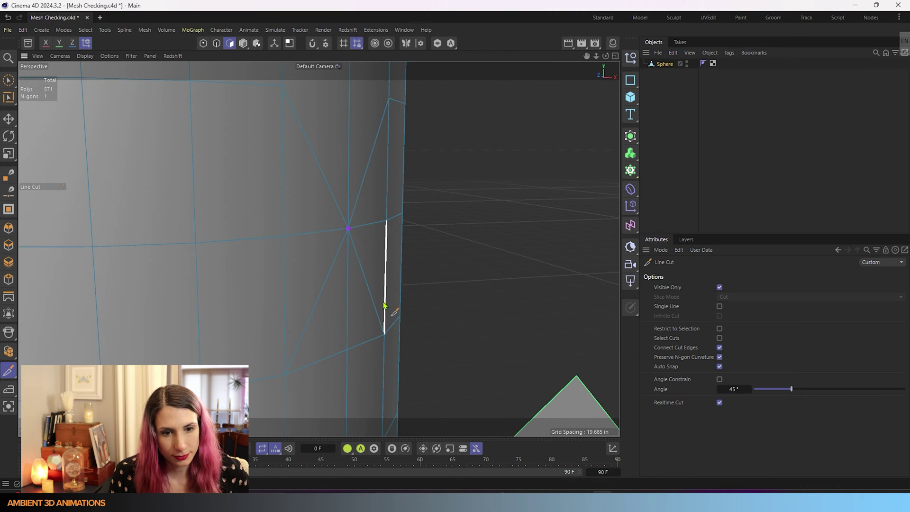
click(340, 318)
click(273, 189)
key(Escape)
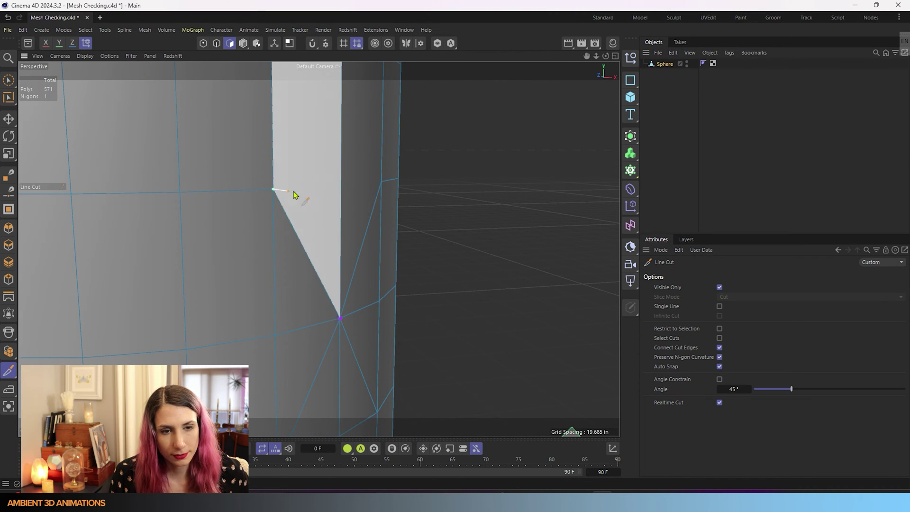
click(274, 189)
click(382, 182)
key(Escape)
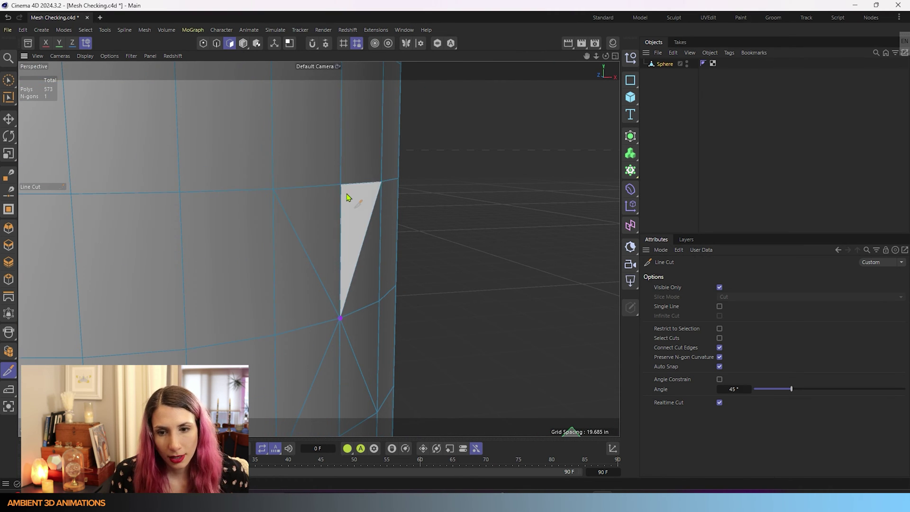
Select the four diagonal edges meeting at the complex pole on the neck and dissolve them
alt+drag(345, 197, 333, 259)
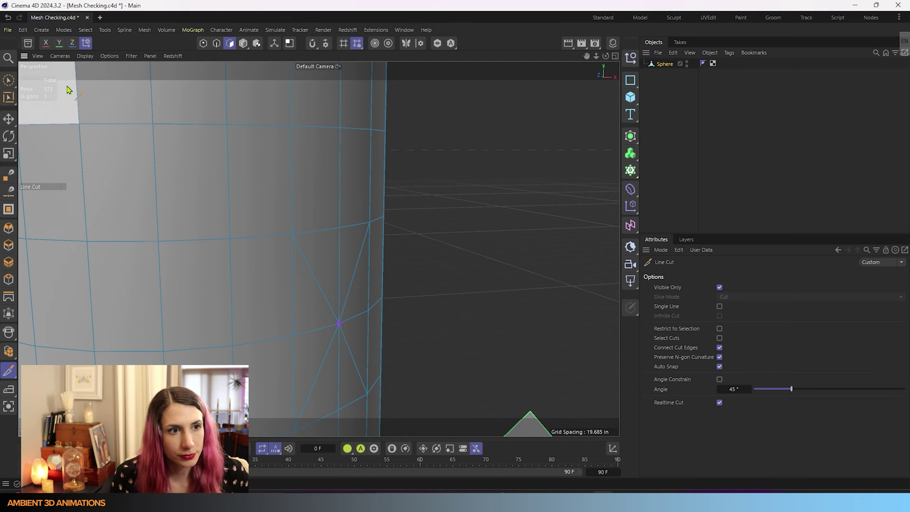
click(6, 83)
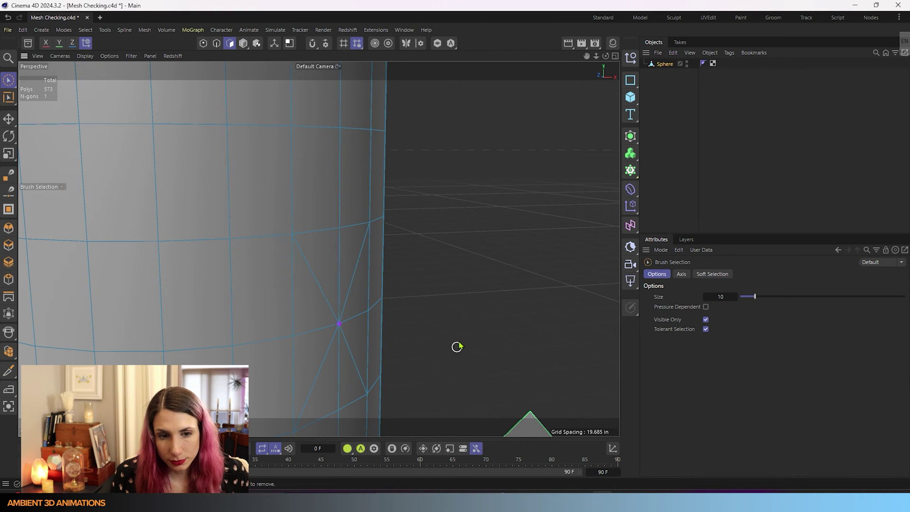
alt+drag(310, 381, 259, 281)
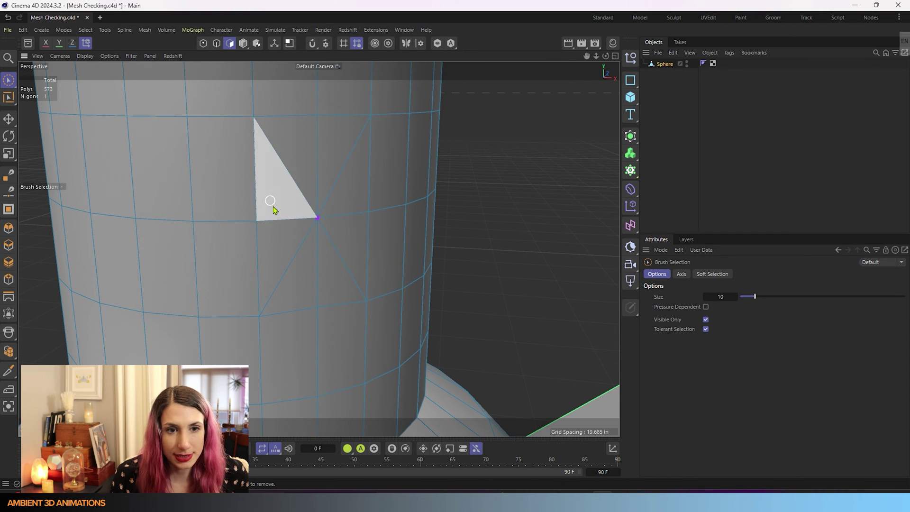
click(217, 43)
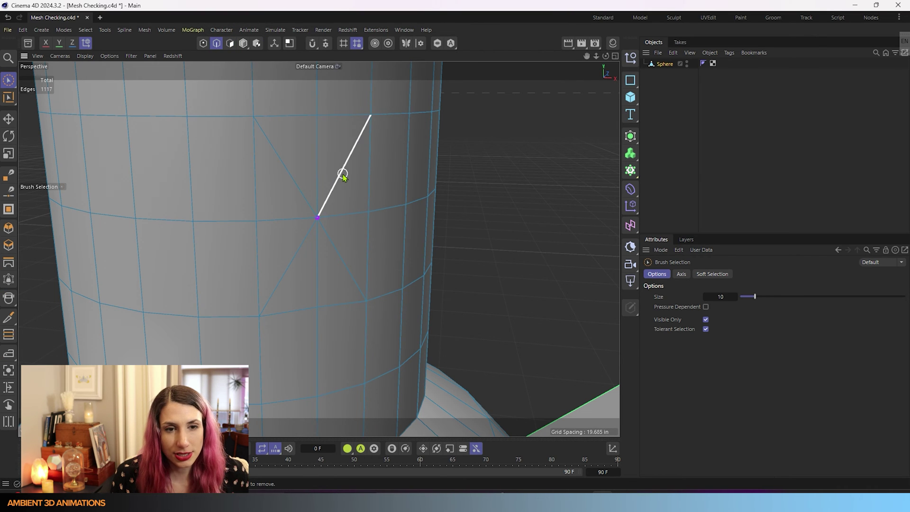
click(286, 173)
shift+click(349, 154)
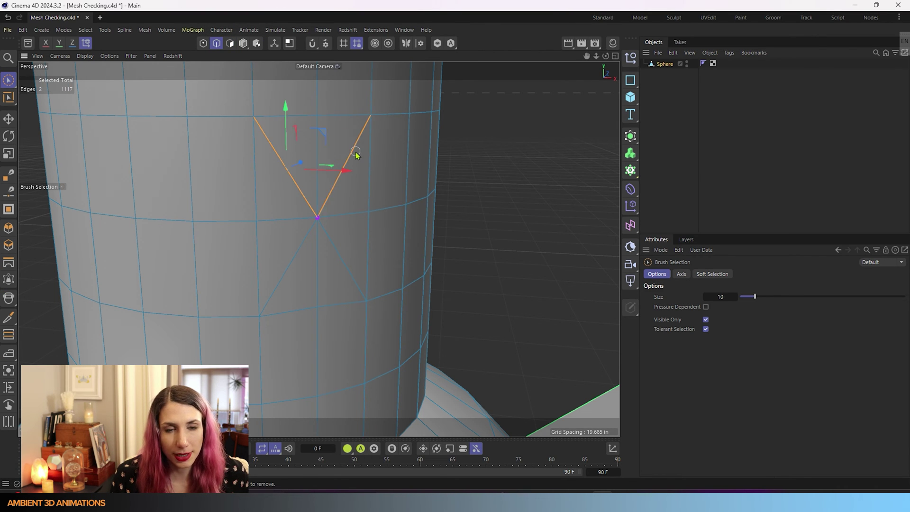
shift+click(345, 260)
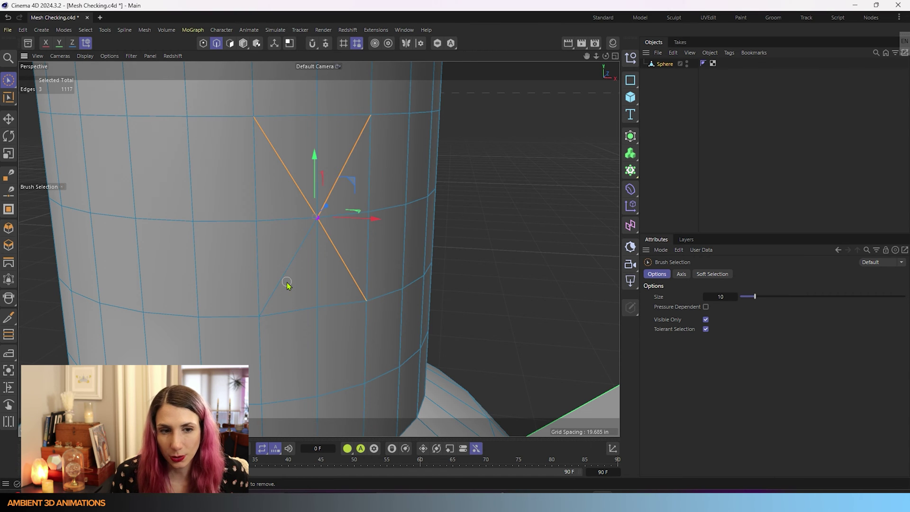
shift+click(296, 255)
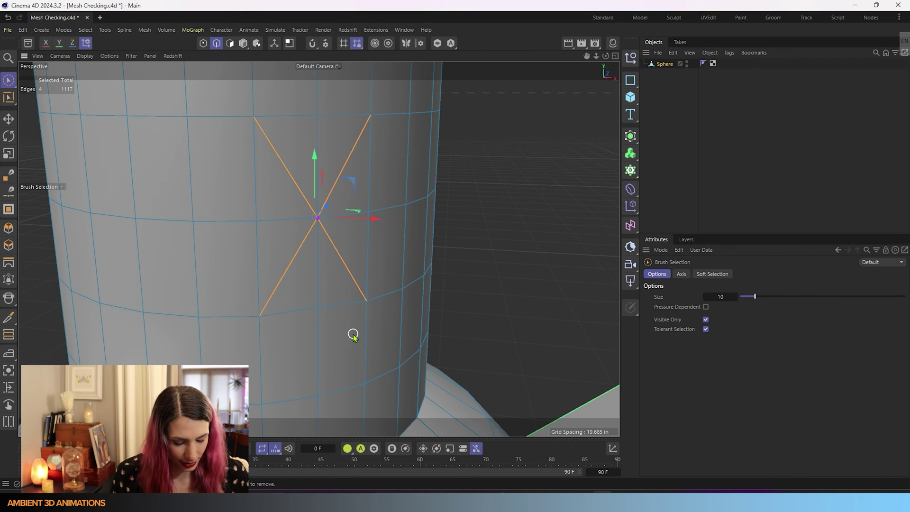
right_click(353, 334)
click(355, 332)
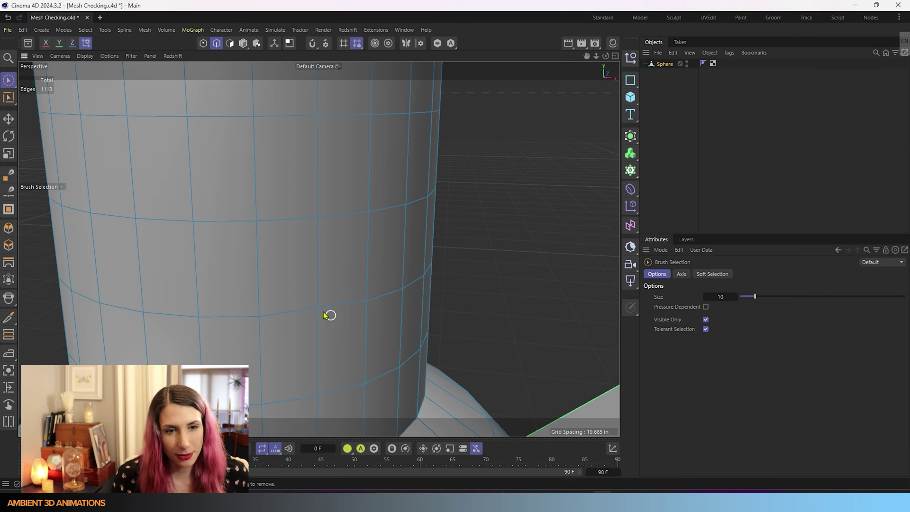
Select the concentric polygon loops of the neck's top cap with Loop Selection in polygon mode and delete them
scroll(337, 307, down, 5)
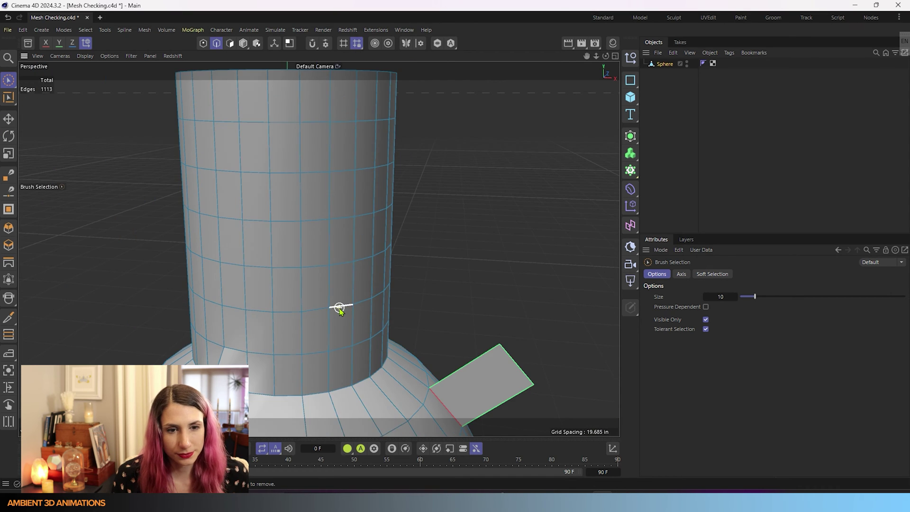
mouse_move(339, 308)
alt+mouse_down()
mouse_move(286, 327)
mouse_move(335, 254)
alt+mouse_up()
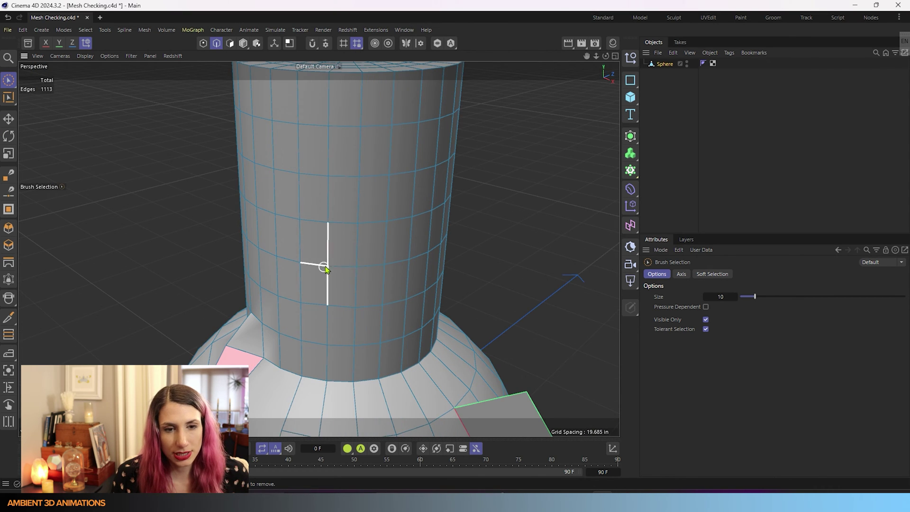
scroll(325, 269, down, 3)
alt+drag(349, 128, 349, 208)
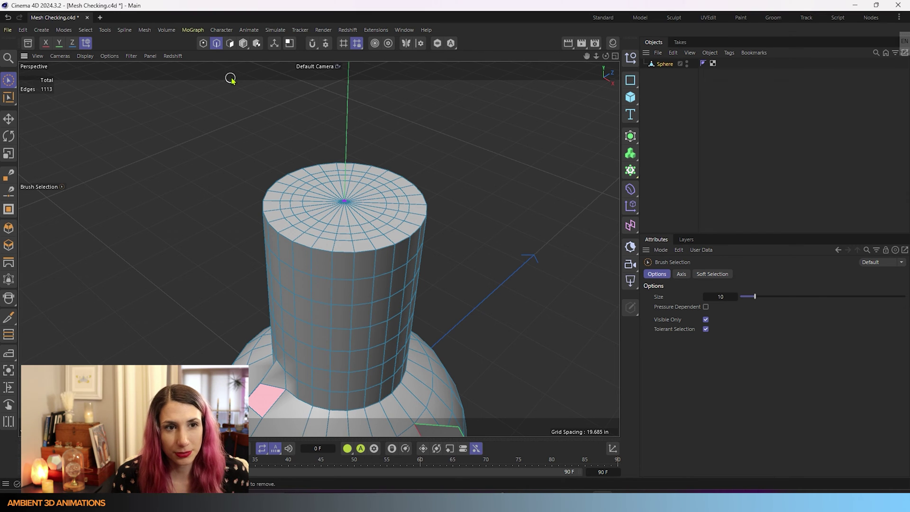
click(230, 43)
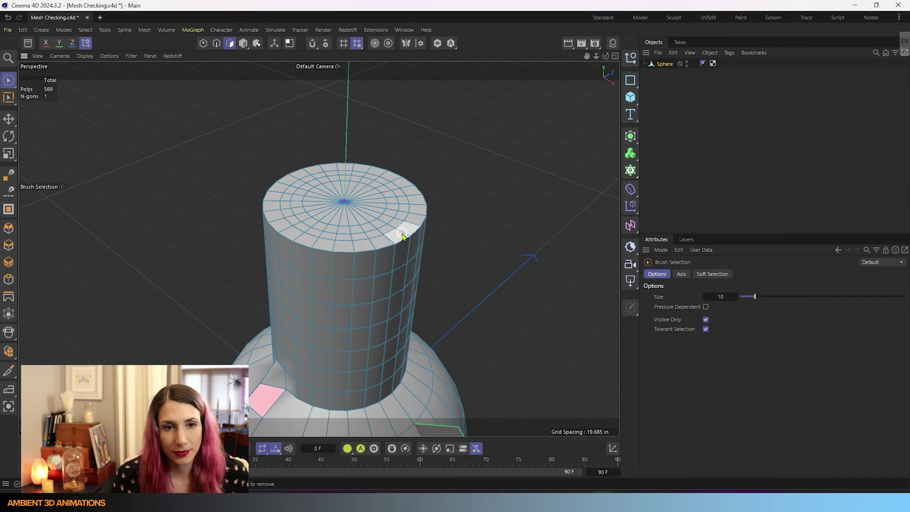
right_click(278, 183)
click(301, 196)
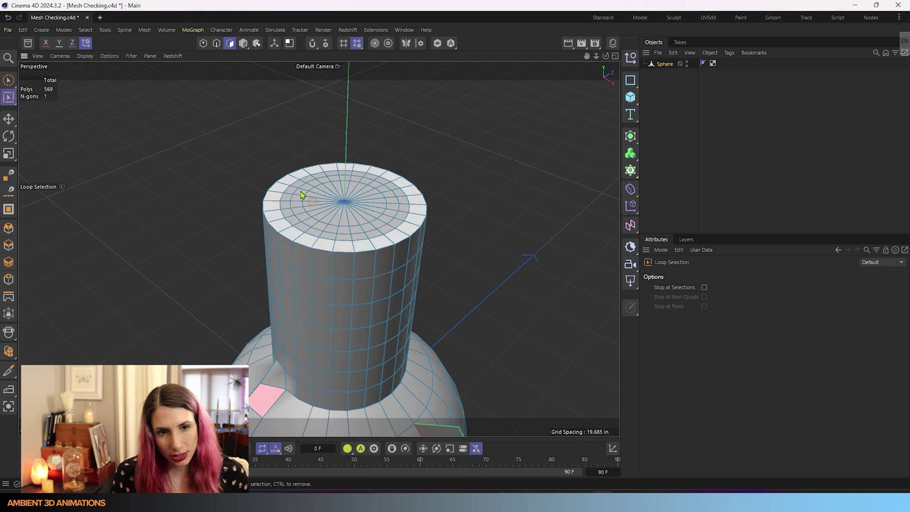
click(338, 217)
shift+click(326, 228)
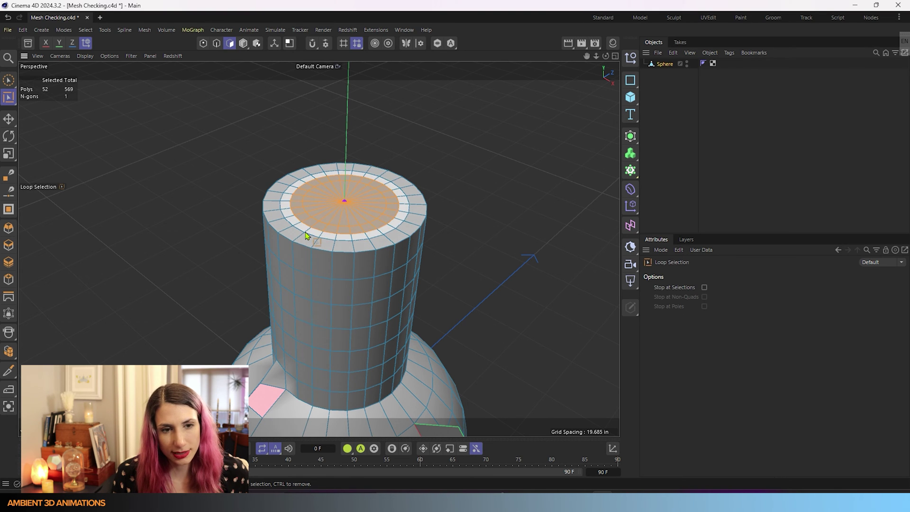
shift+click(306, 230)
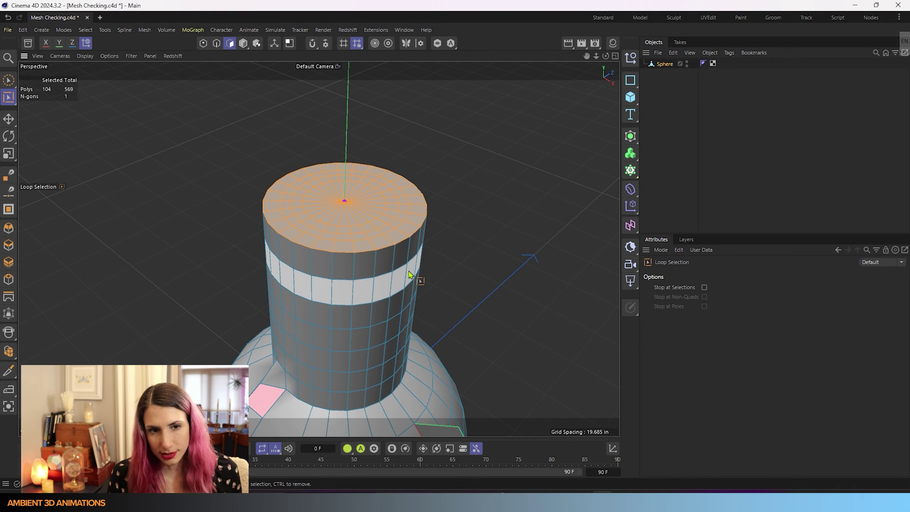
key(Delete)
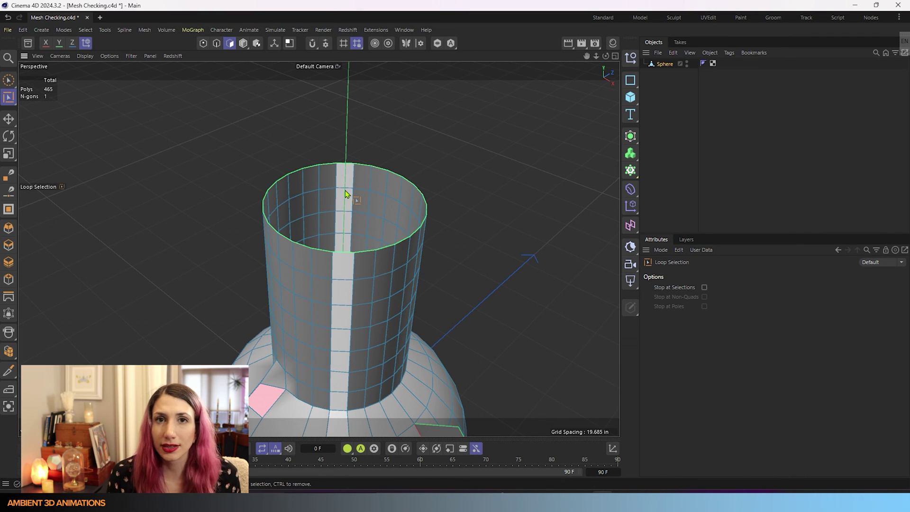
Close the open top of the neck using Close Polygon Hole with the Grid polygon type
scroll(346, 191, up, 1)
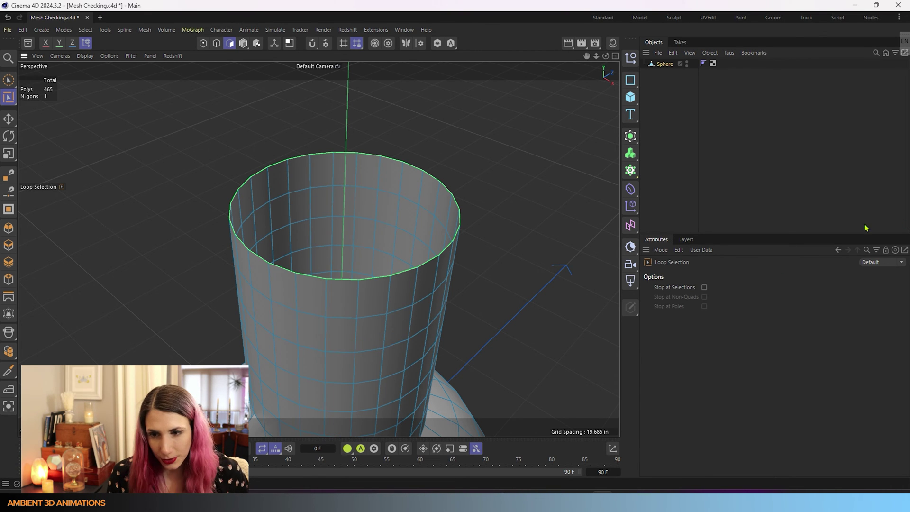
key(m)
key(d)
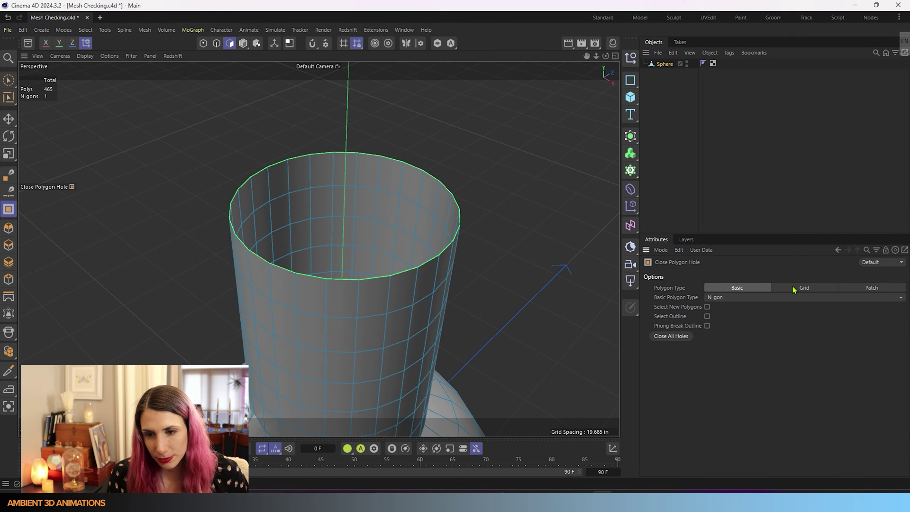
click(804, 288)
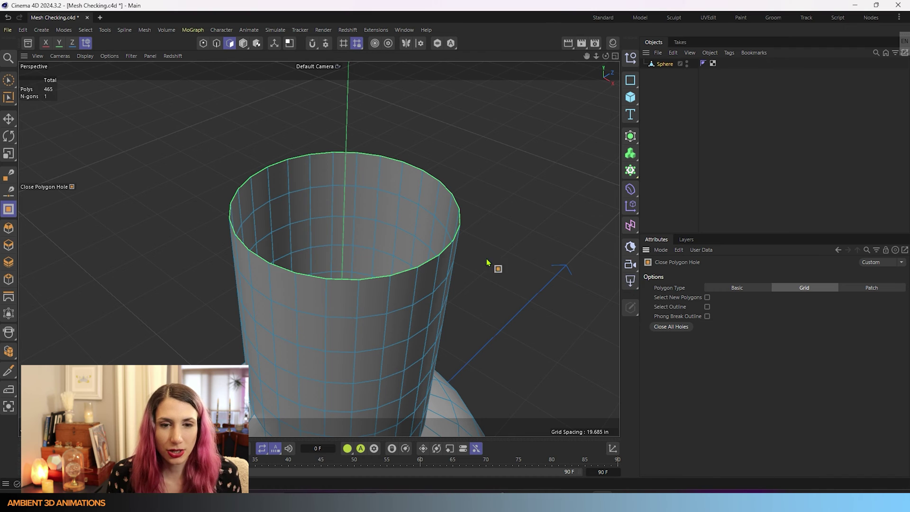
click(421, 263)
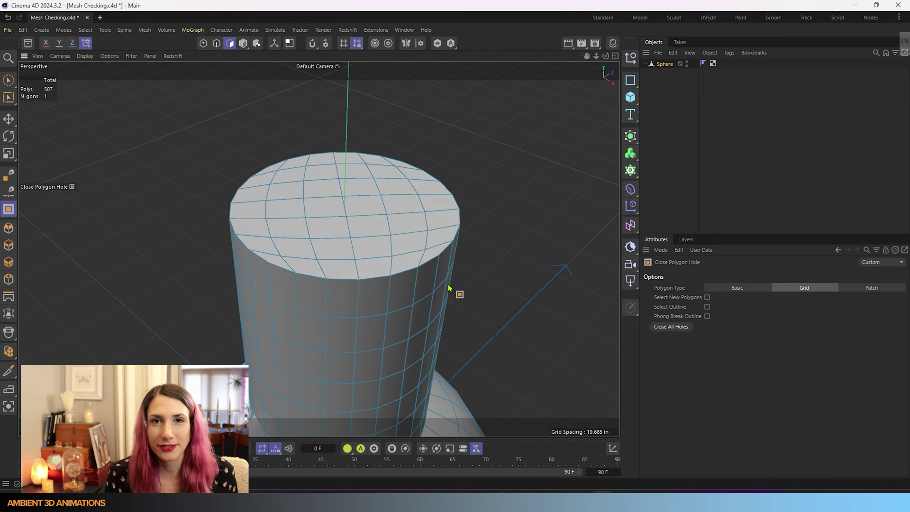
Loop-select the innermost ring of polygons around the complex pole at the sphere's underside and delete it
alt+right_drag(369, 335, 368, 382)
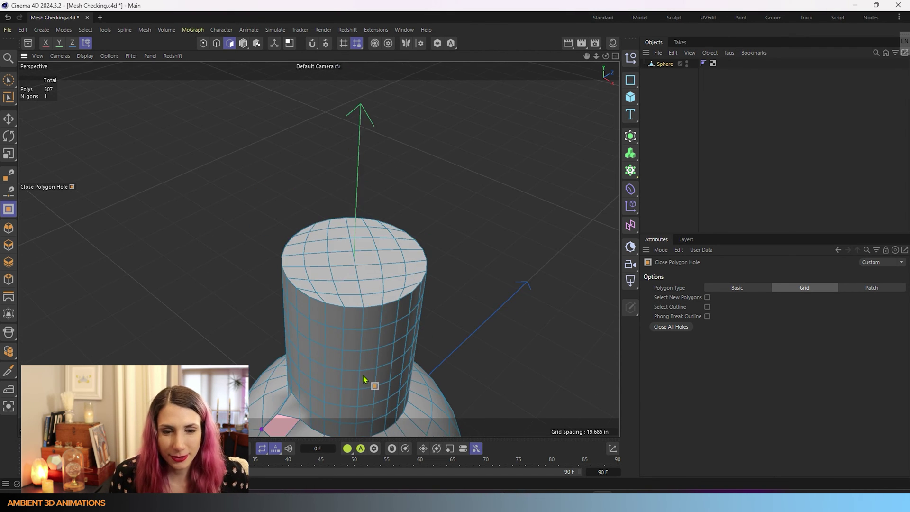
alt+drag(368, 382, 384, 329)
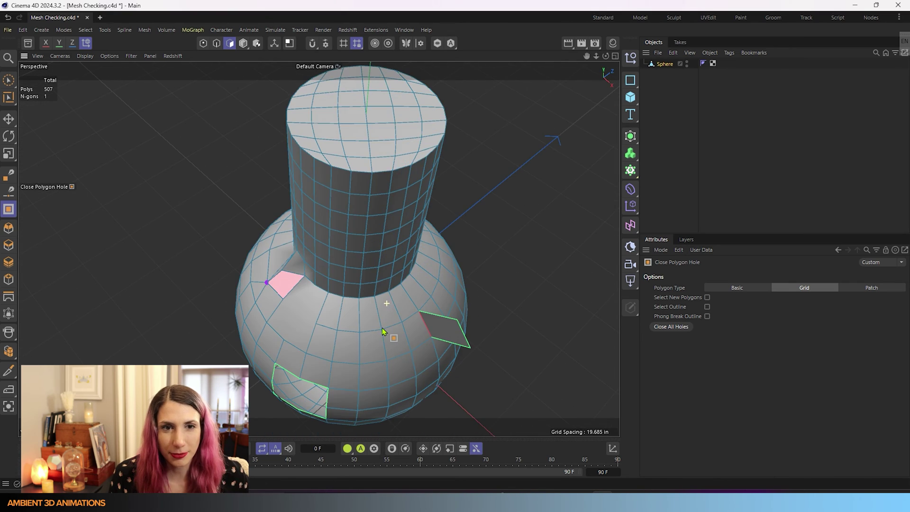
alt+drag(348, 228, 371, 205)
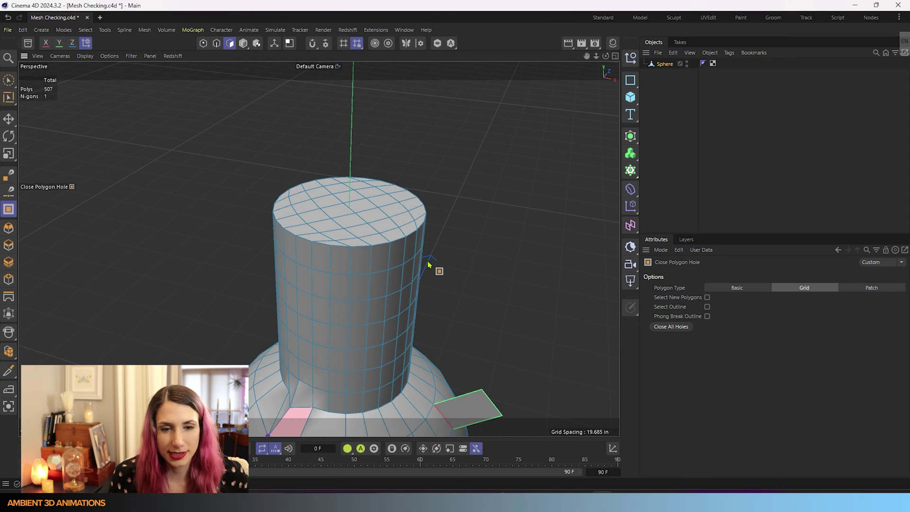
scroll(421, 338, down, 3)
alt+drag(421, 338, 358, 141)
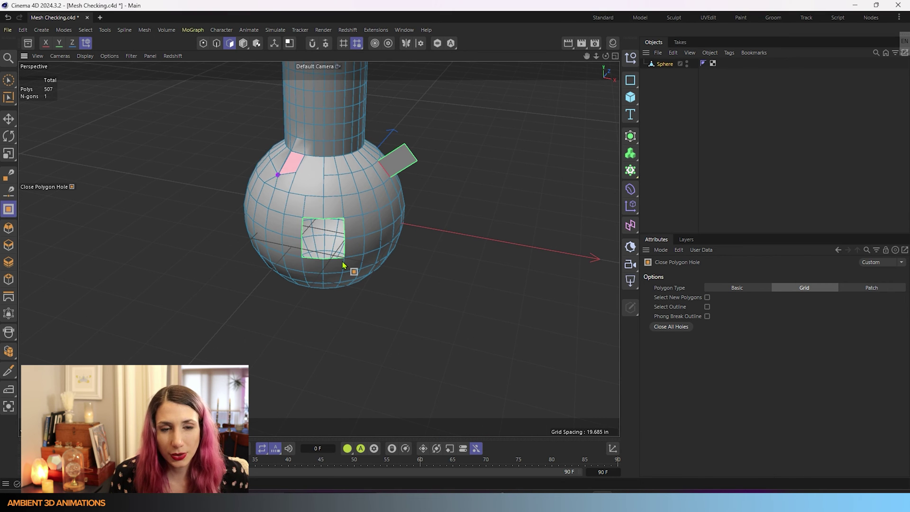
alt+drag(355, 271, 339, 140)
scroll(326, 376, up, 6)
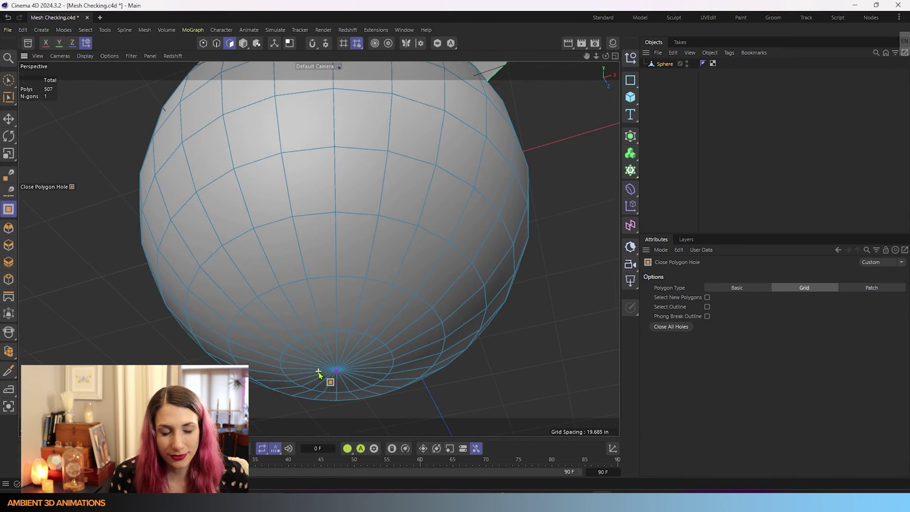
scroll(391, 266, down, 6)
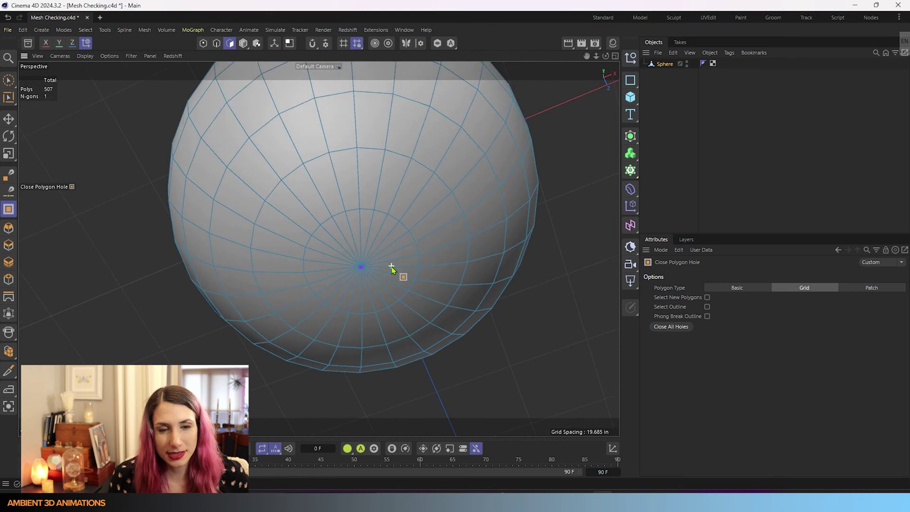
click(8, 79)
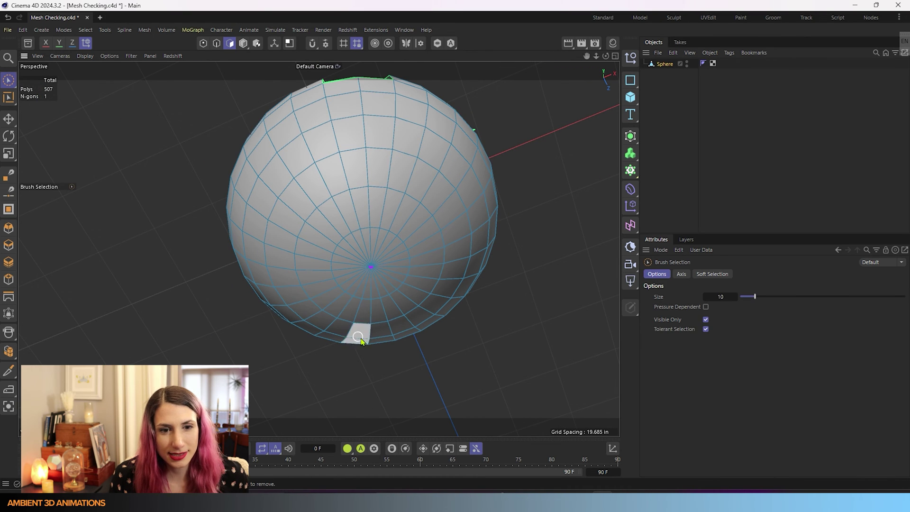
key(u)
key(l)
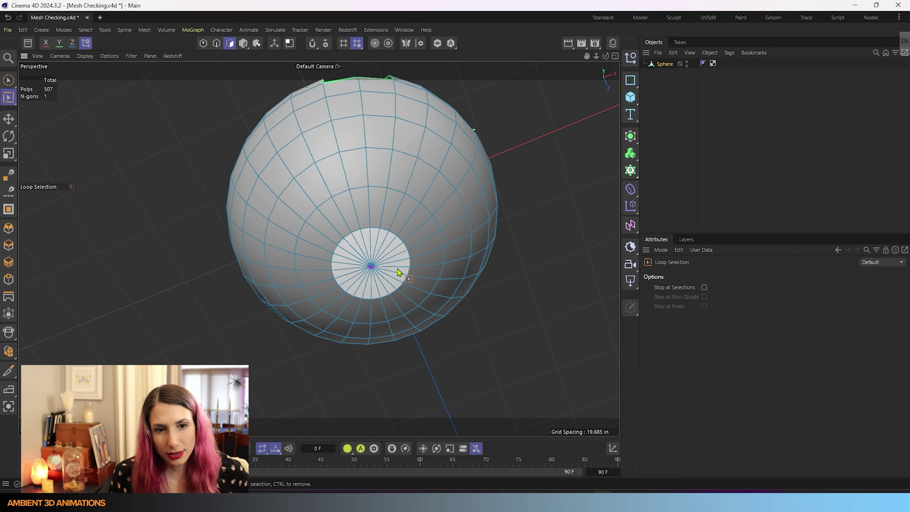
click(398, 271)
key(Delete)
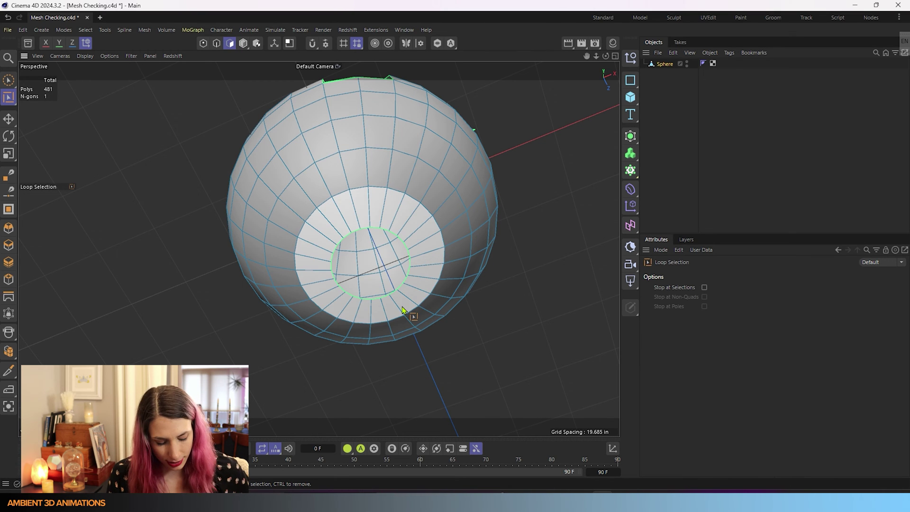
Close the hole in the sphere's underside with grid polygons using Close Polygon Hole
right_click(402, 309)
click(407, 304)
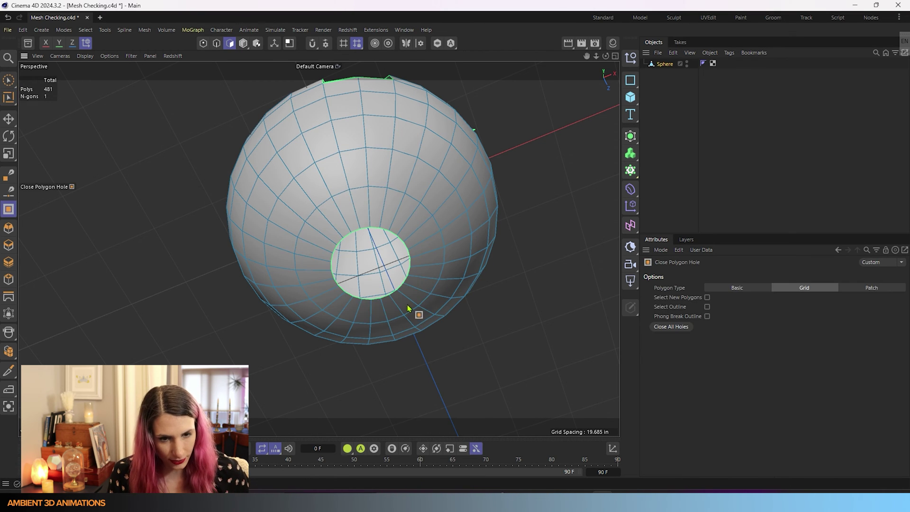
click(411, 262)
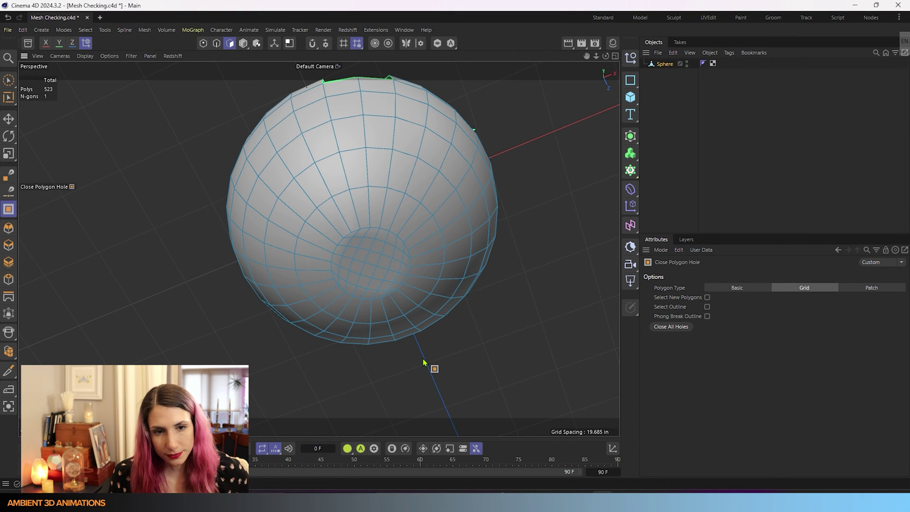
Select the grid patch on the sphere's underside by loop-selecting the surrounding polygon ring and using Fill Selection inside it
alt+drag(423, 359, 419, 329)
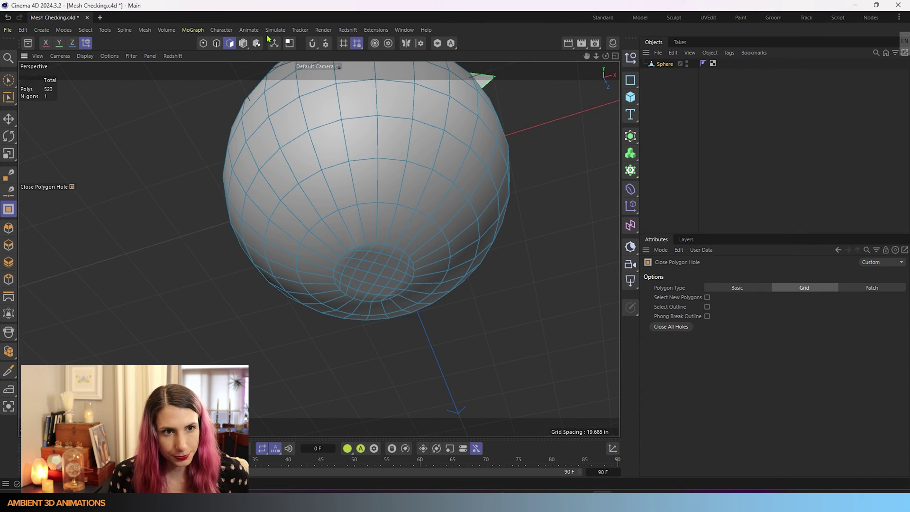
key(u)
key(l)
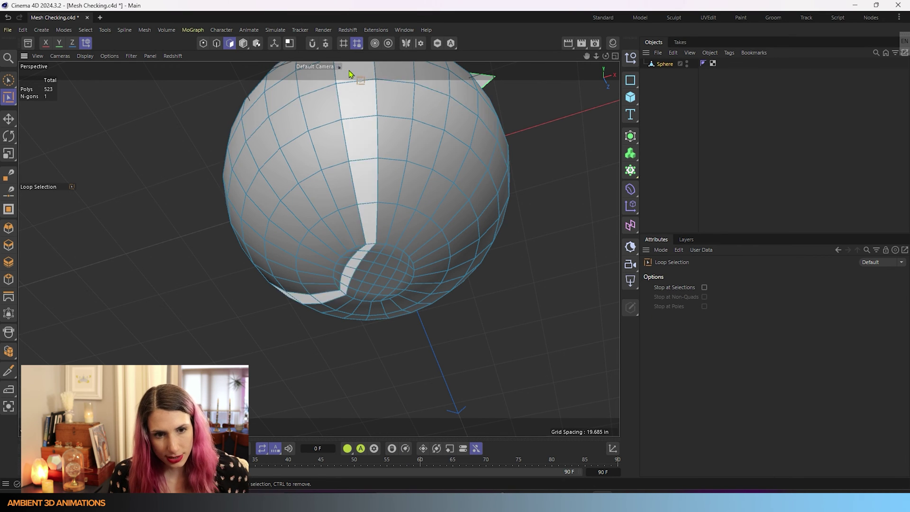
click(230, 43)
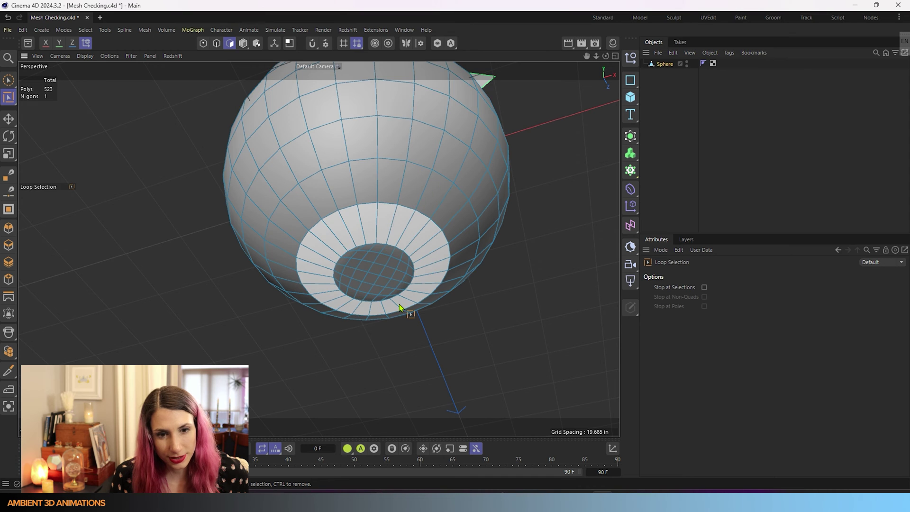
click(400, 307)
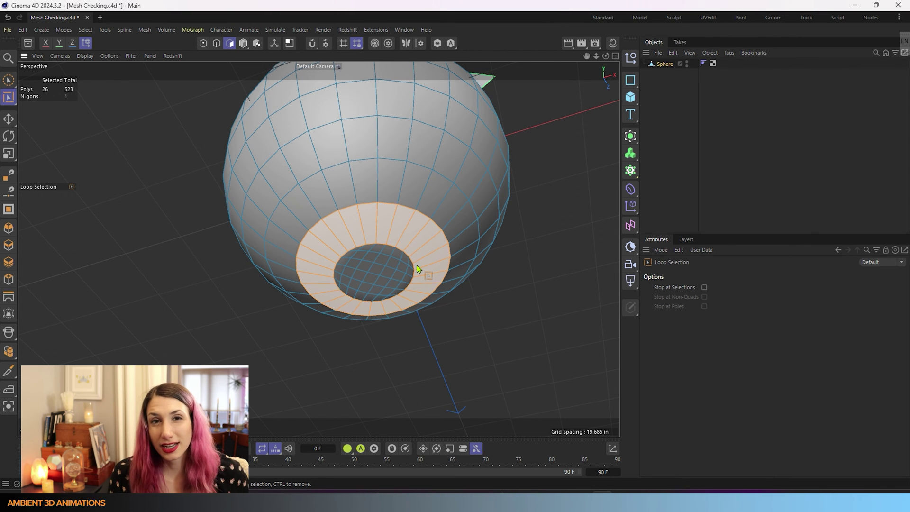
key(u)
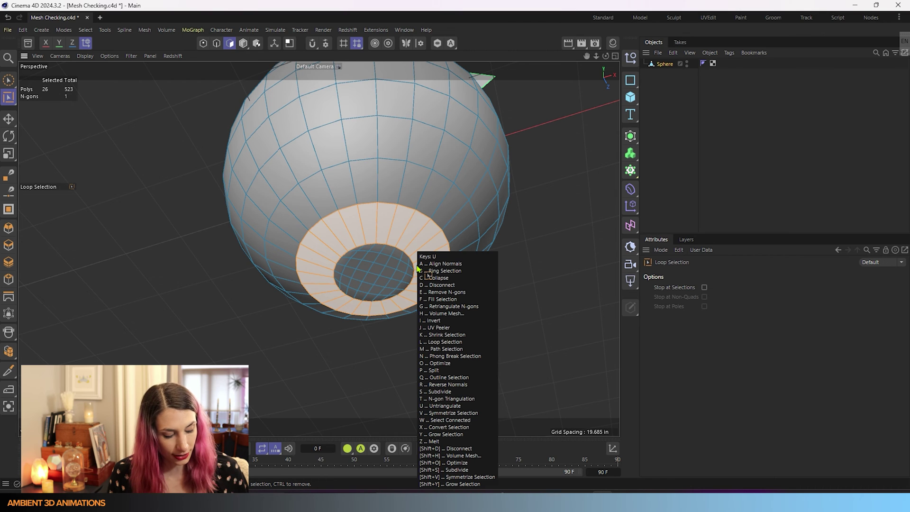
key(f)
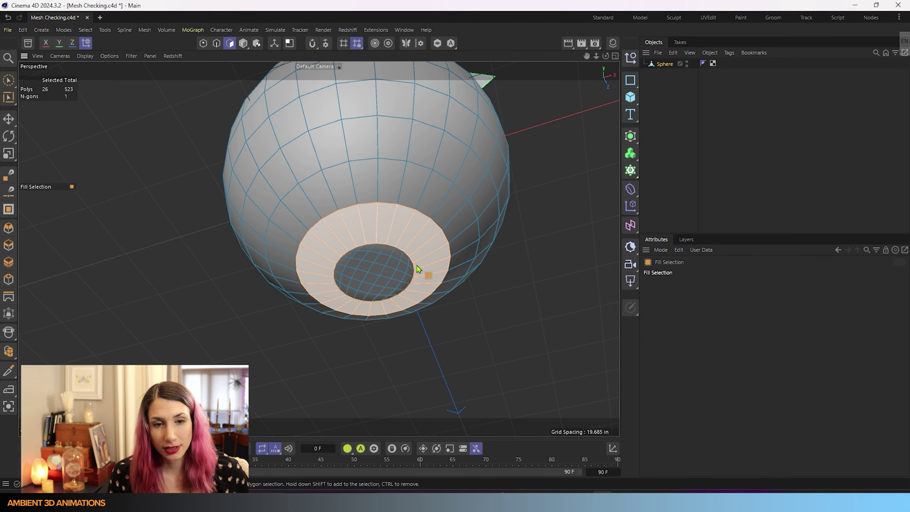
click(386, 279)
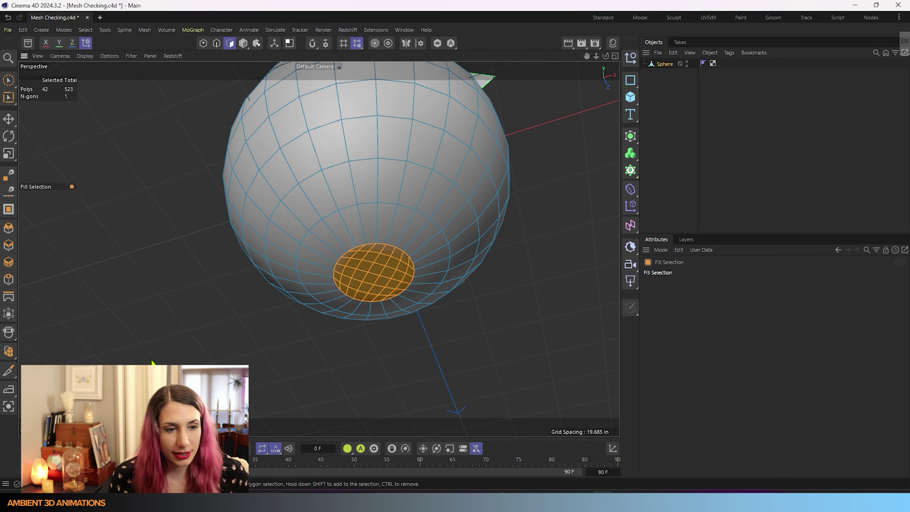
Smooth the selected grid patch on the sphere's underside with the Iron tool at 100% strength
click(9, 390)
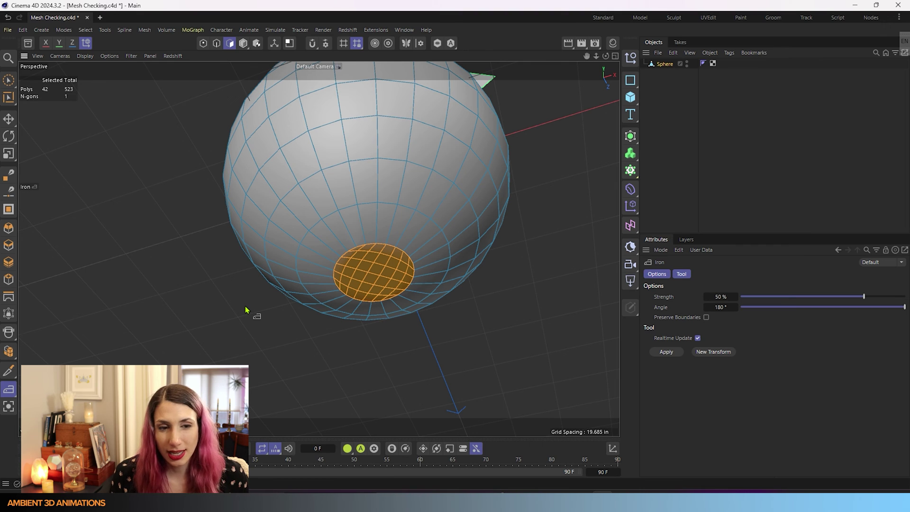
key(ctrl+z)
drag(246, 309, 643, 345)
drag(446, 352, 521, 358)
drag(411, 359, 361, 351)
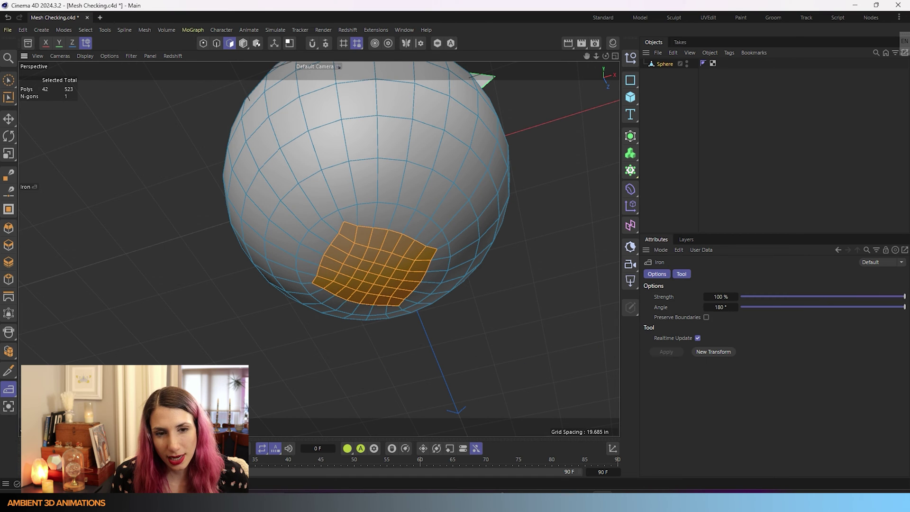
drag(270, 343, 630, 403)
Check the smoothed underside from the side and examine the highlighted problem polygons below the neck
alt+drag(587, 350, 393, 370)
key(h)
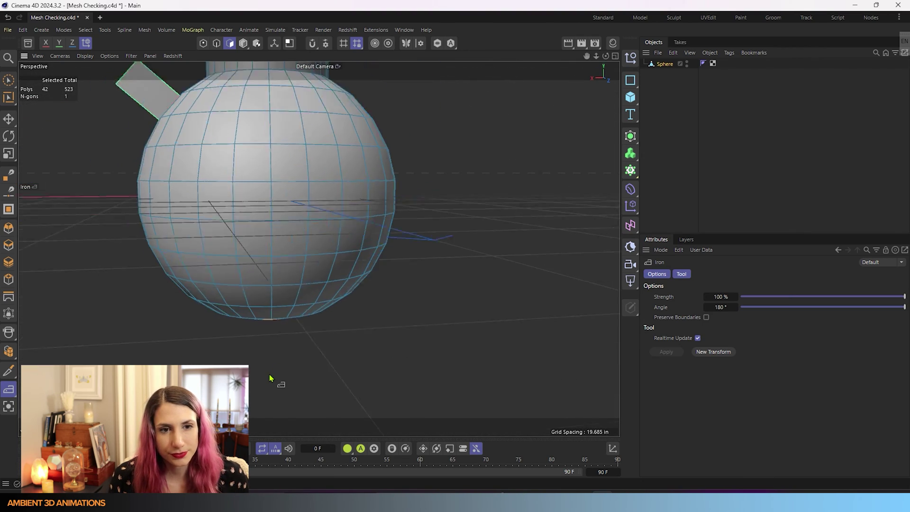
alt+drag(256, 221, 546, 304)
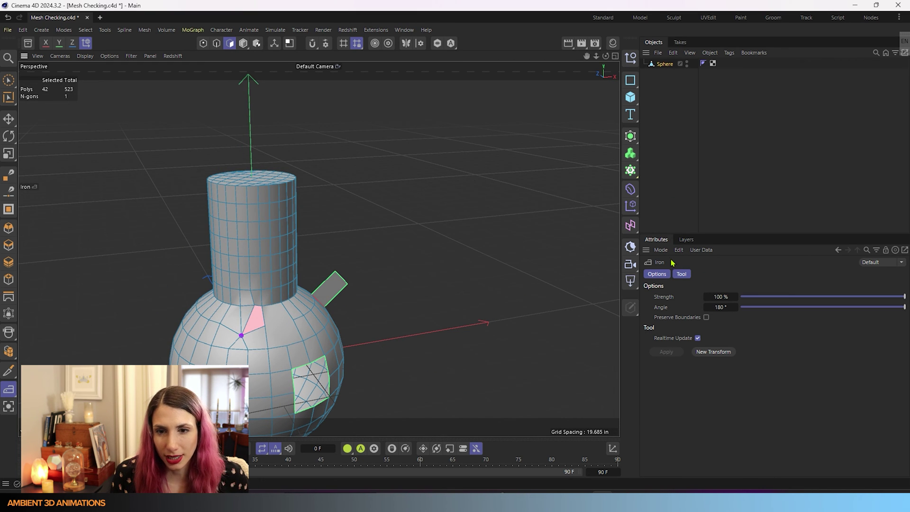
scroll(259, 388, up, 3)
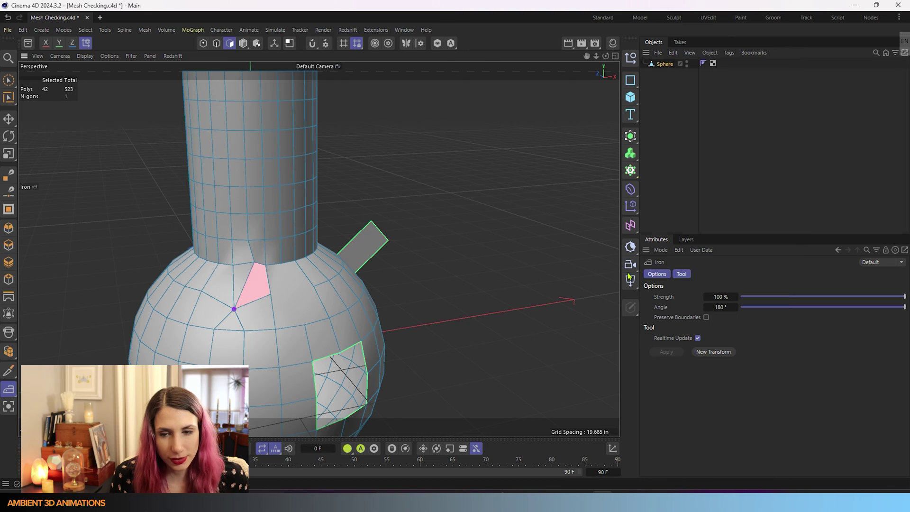
Show the Mesh Checking section of the Modeling Settings and expand the Not Planar Polygons options
click(660, 249)
click(673, 330)
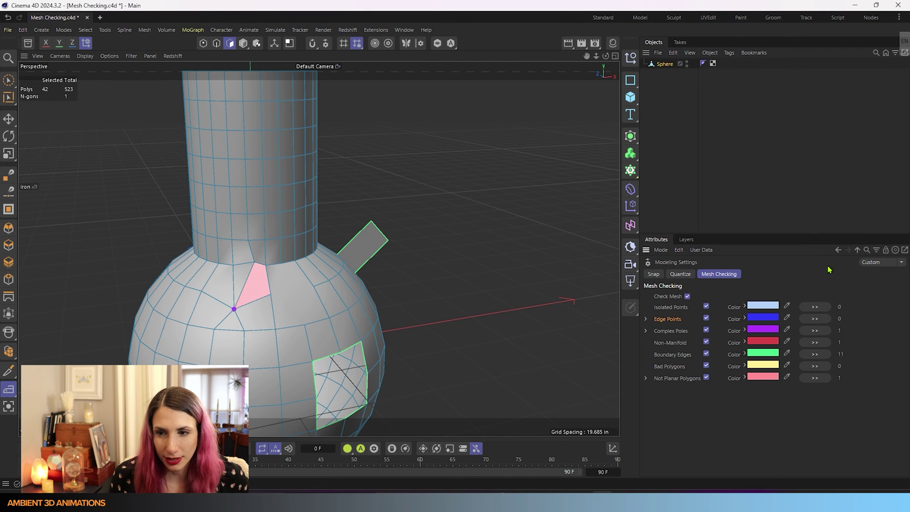
scroll(232, 332, up, 5)
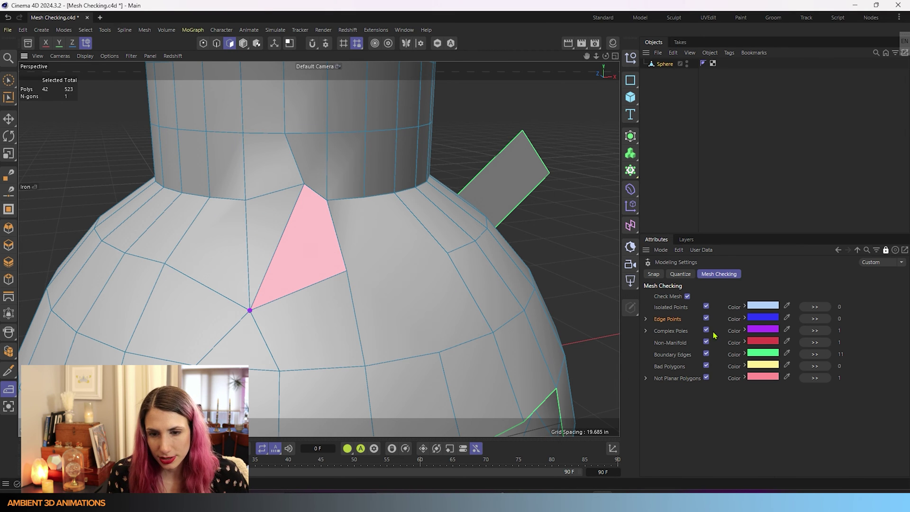
click(663, 378)
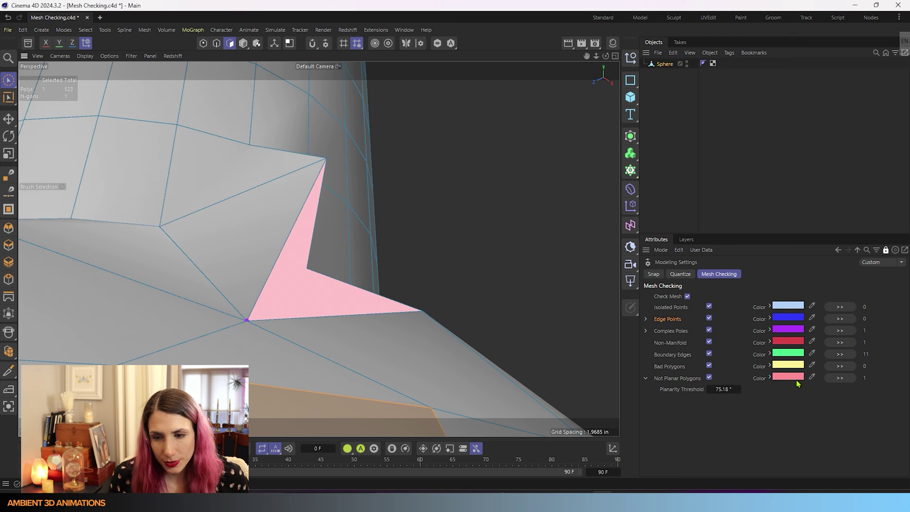
mouse_move(796, 380)
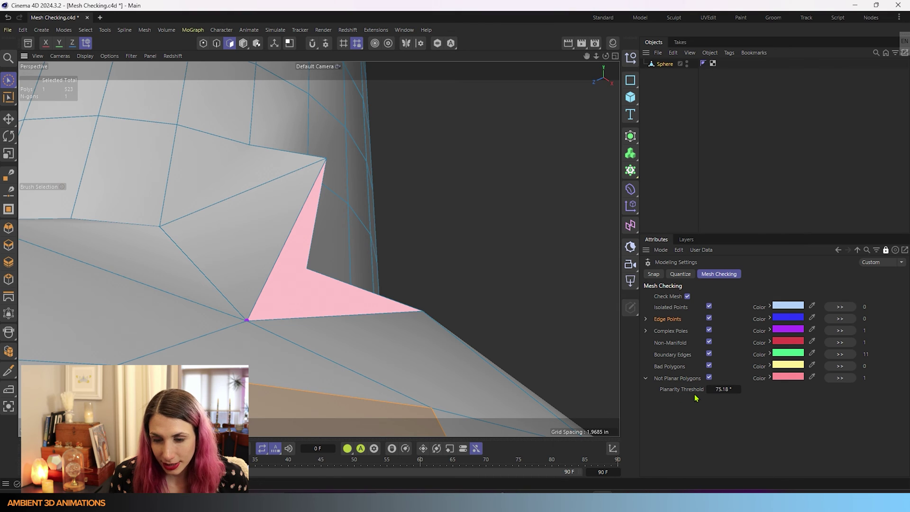
Lower the Planarity Threshold of the Not Planar Polygons check to 0° and inspect the polygons around the neck base
click(724, 389)
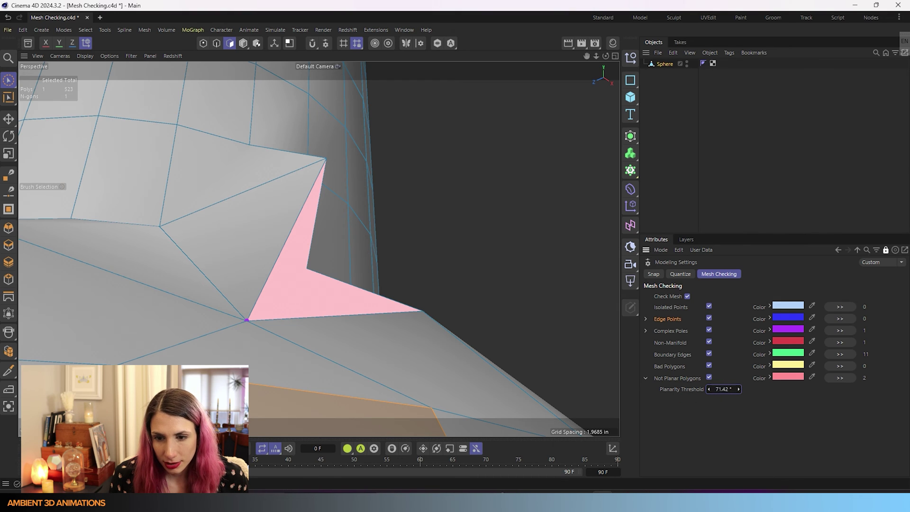
drag(724, 389, 731, 387)
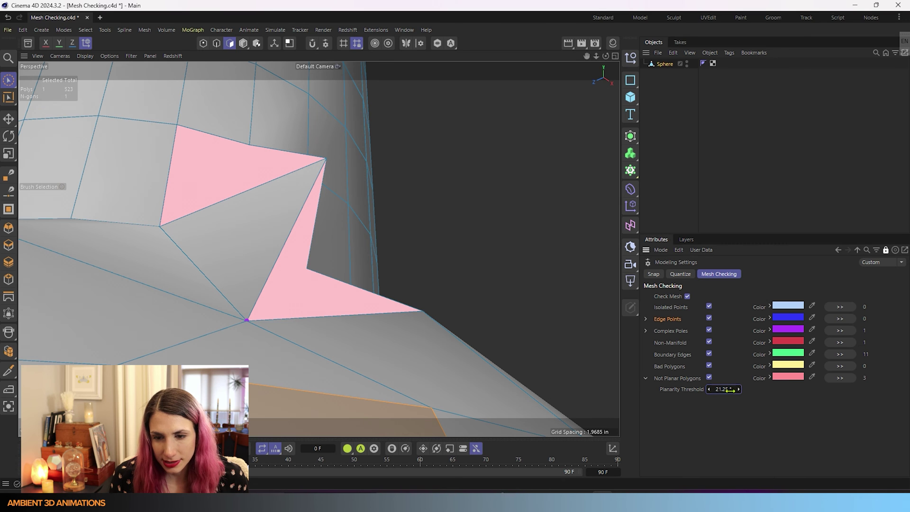
drag(724, 389, 703, 389)
scroll(256, 304, down, 5)
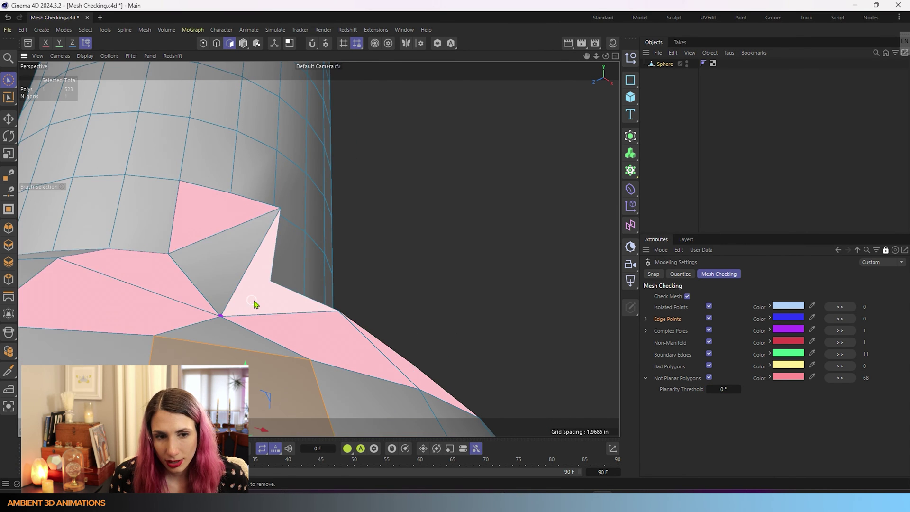
scroll(256, 305, down, 10)
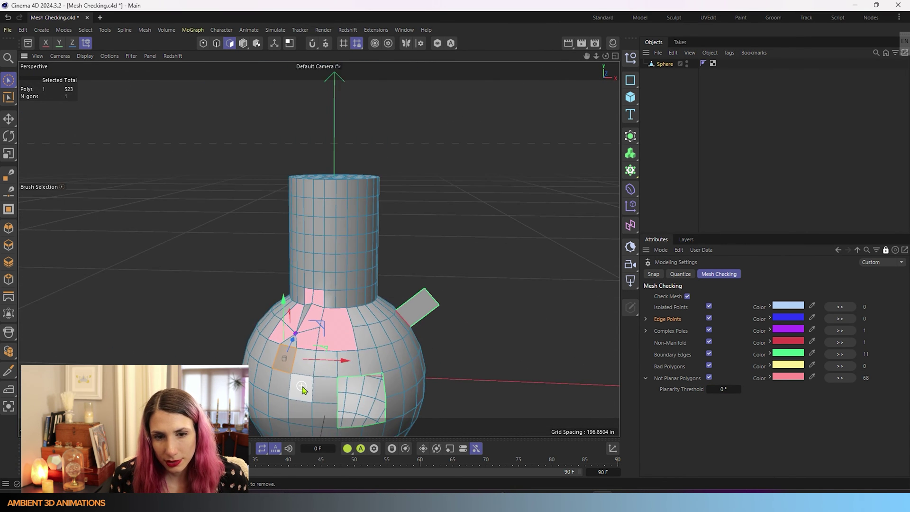
mouse_move(365, 381)
alt+mouse_down()
mouse_move(260, 311)
mouse_move(229, 309)
mouse_move(466, 321)
mouse_move(534, 335)
mouse_move(314, 319)
mouse_move(370, 309)
mouse_move(384, 335)
mouse_move(379, 350)
mouse_move(349, 377)
alt+mouse_up()
scroll(355, 285, up, 10)
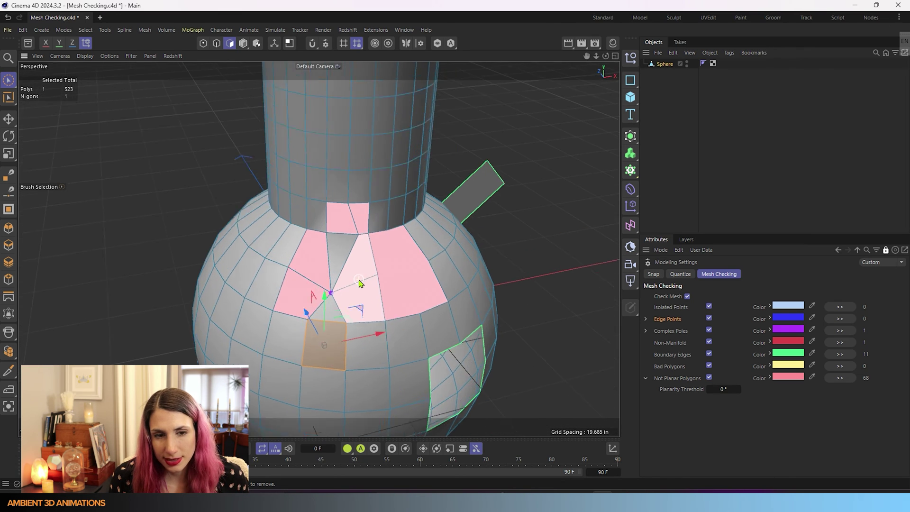
scroll(291, 350, down, 10)
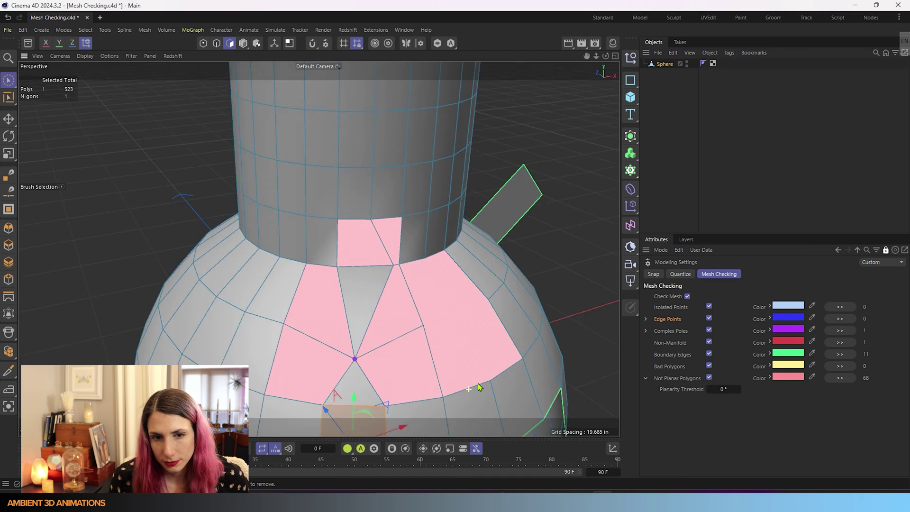
alt+drag(477, 383, 444, 281)
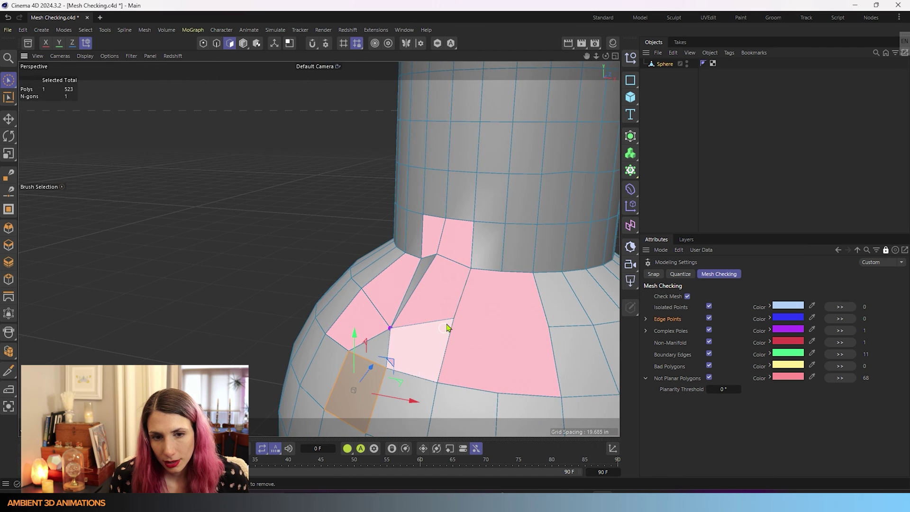
Switch off the Complex Poles check and set the Planarity Threshold to 70°
click(373, 350)
click(708, 330)
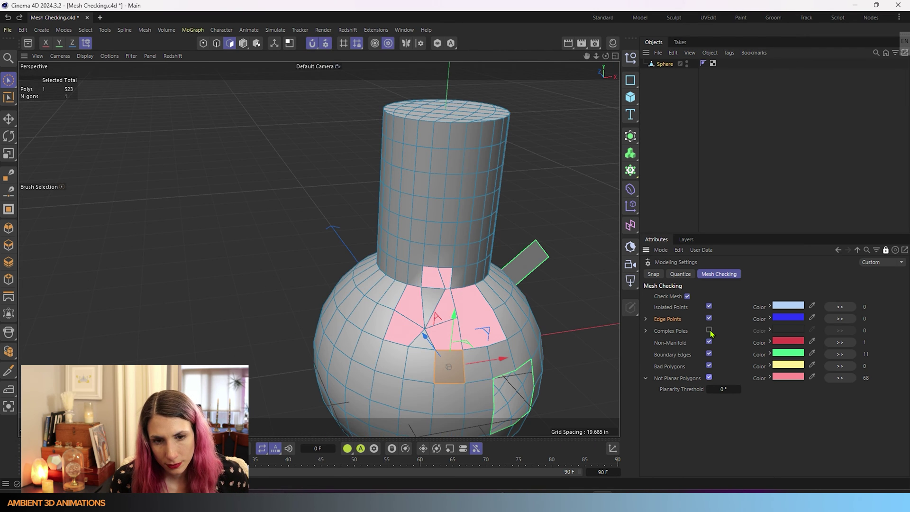
drag(721, 389, 719, 388)
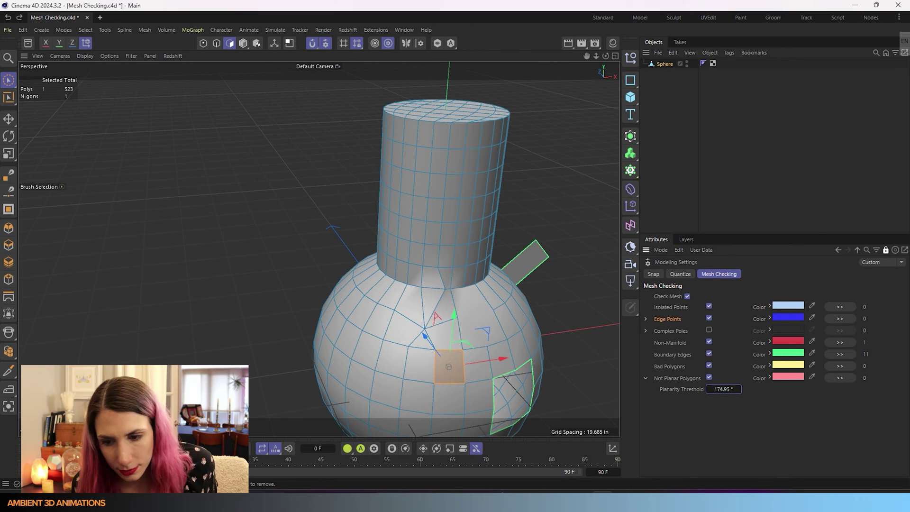
click(728, 389)
key(BackSpace)
key(Return)
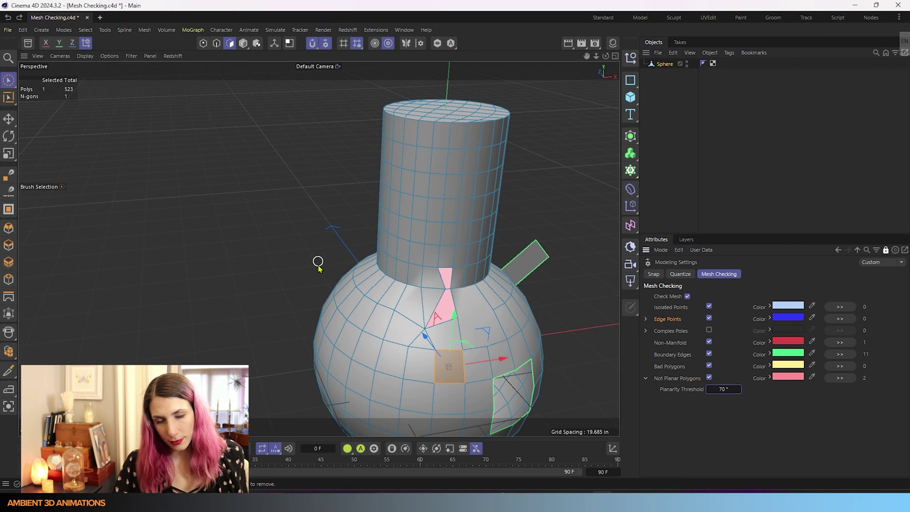
Deselect all polygons, re-enable the Complex Poles check and examine the flagged pole and polygons at the neck base
alt+drag(483, 360, 472, 315)
key(ctrl+shift+a)
click(708, 329)
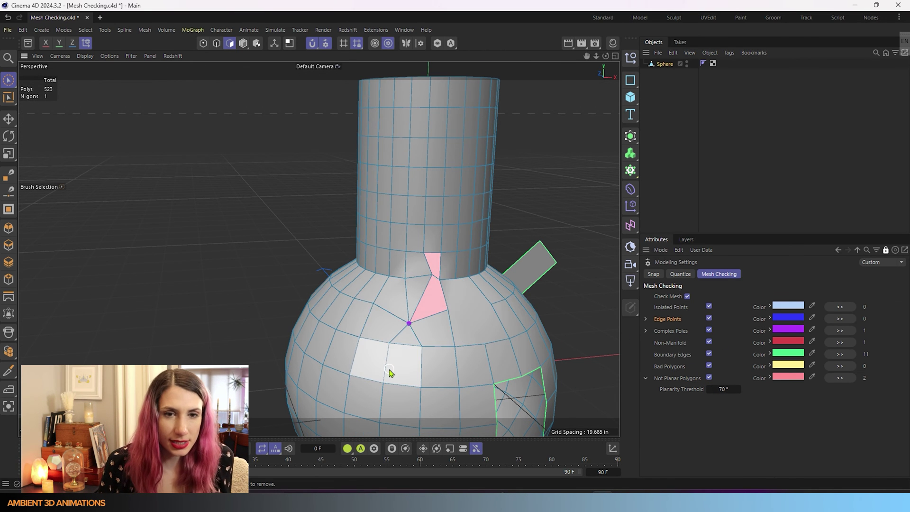
alt+drag(386, 364, 280, 272)
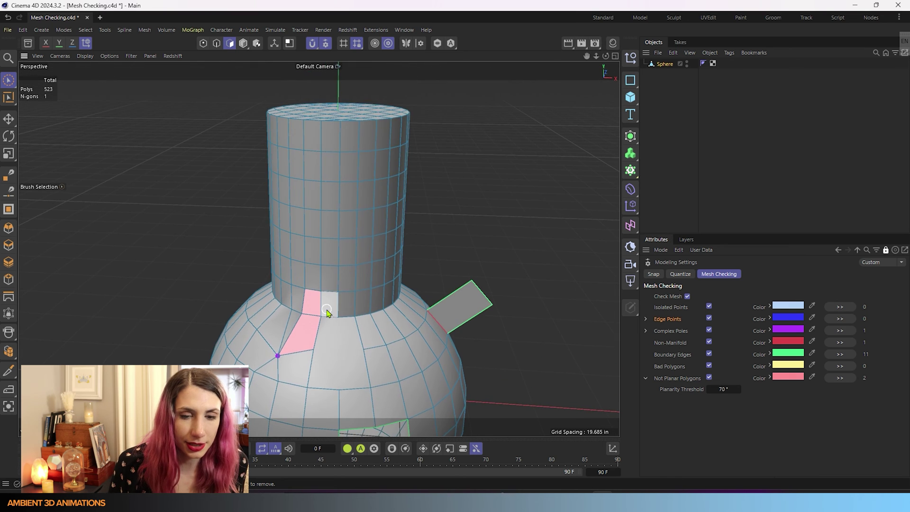
alt+middle_drag(280, 272, 260, 121)
scroll(254, 207, up, 3)
scroll(254, 207, up, 3)
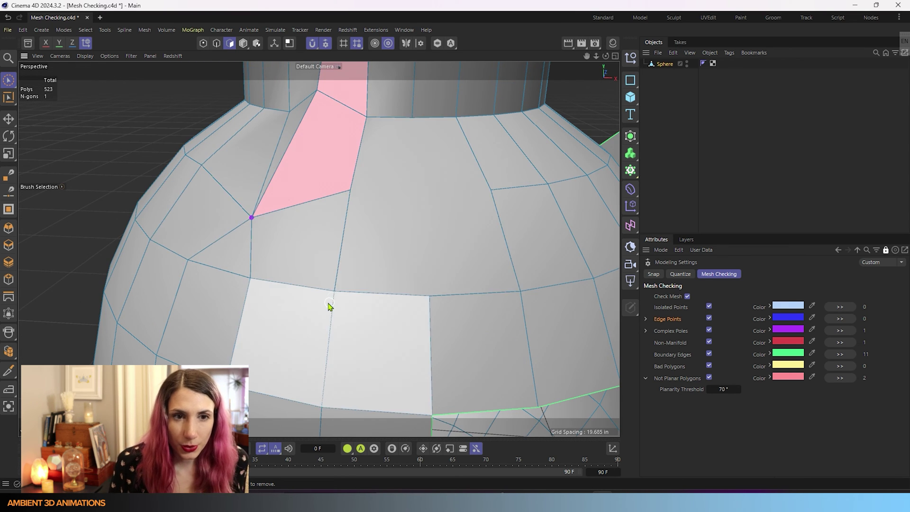
alt+drag(328, 305, 371, 290)
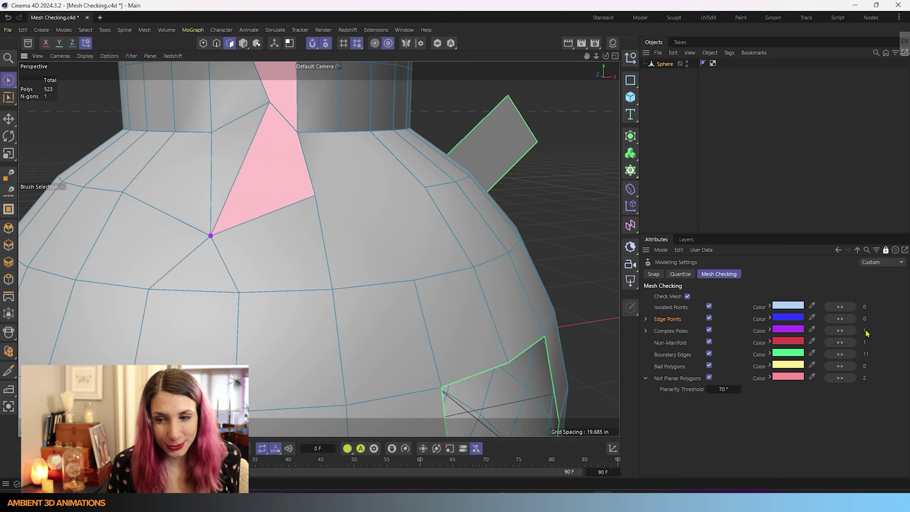
scroll(305, 208, down, 4)
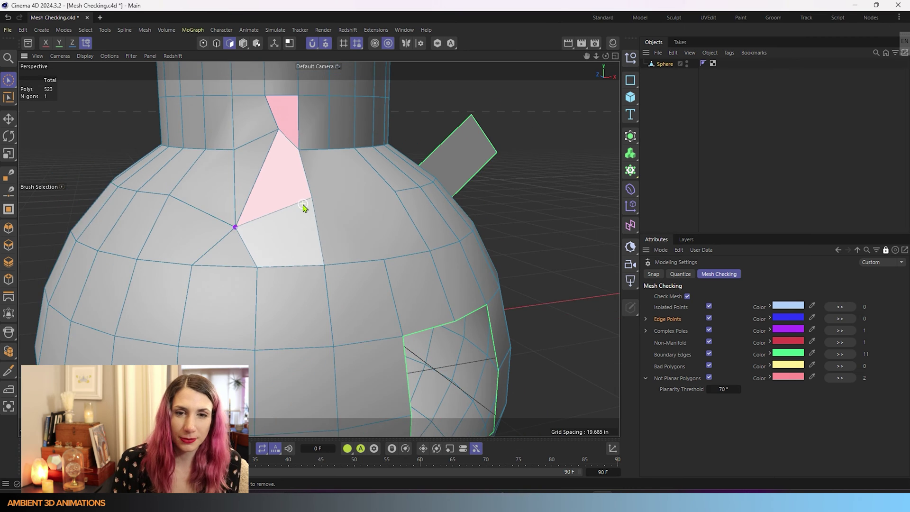
Close the square hole in the front of the sphere with Close Polygon Hole
alt+drag(440, 256, 436, 248)
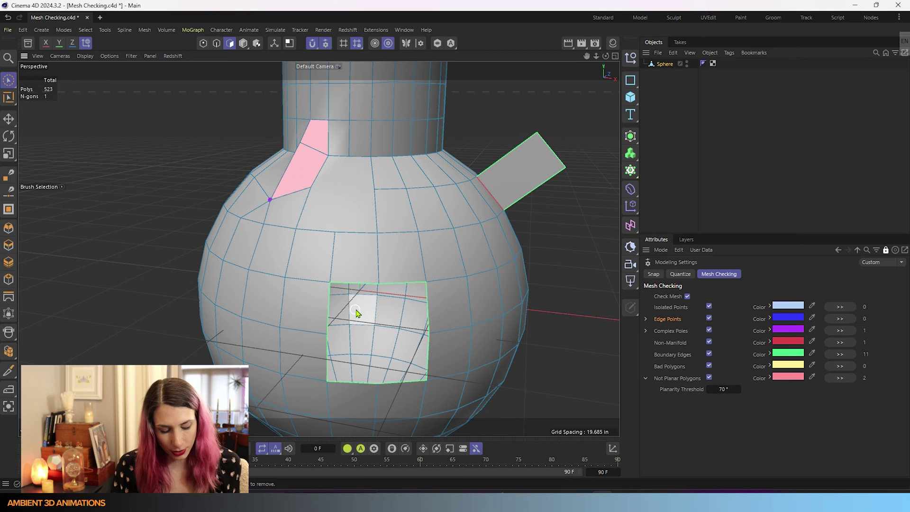
key(m)
key(d)
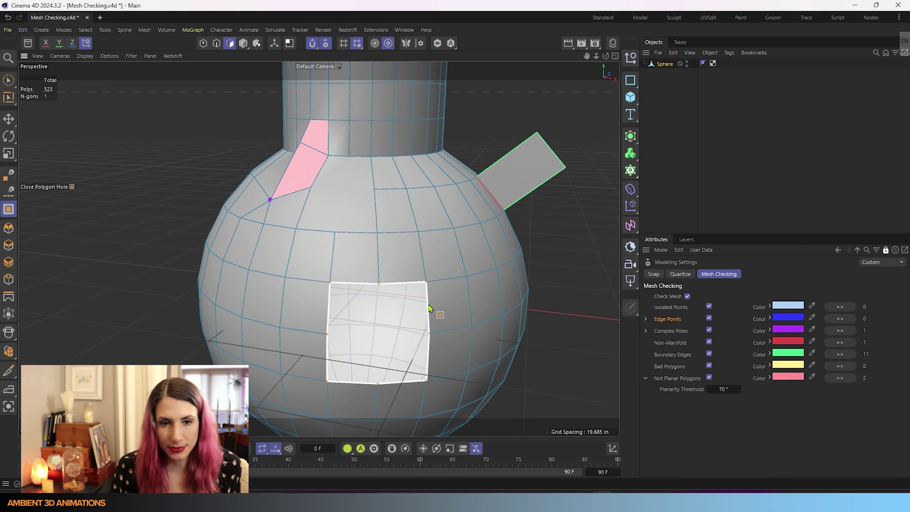
click(429, 308)
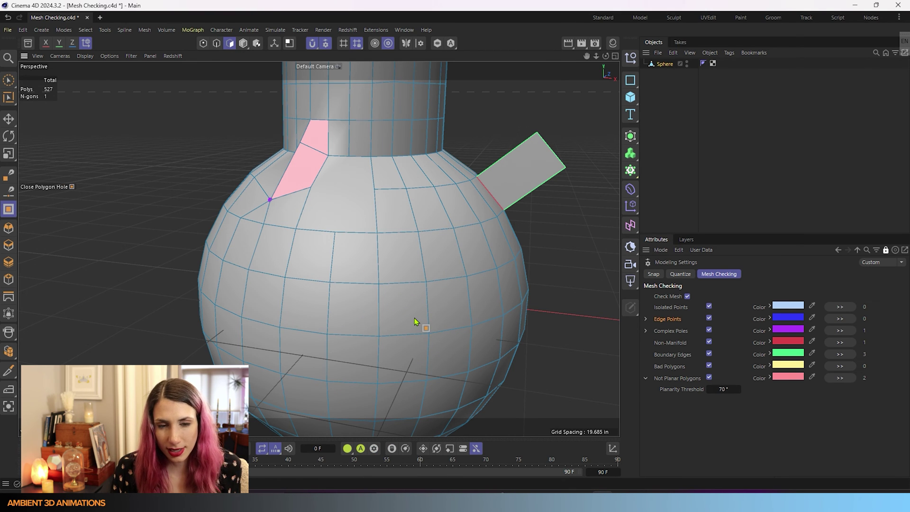
Select the non-manifold flap polygon sticking out beside the neck and delete it
alt+drag(458, 266, 396, 208)
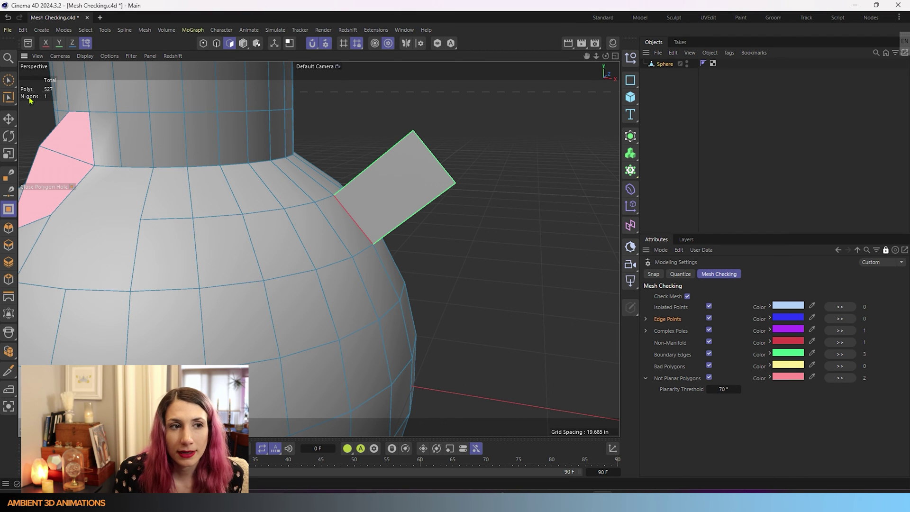
click(9, 81)
click(402, 174)
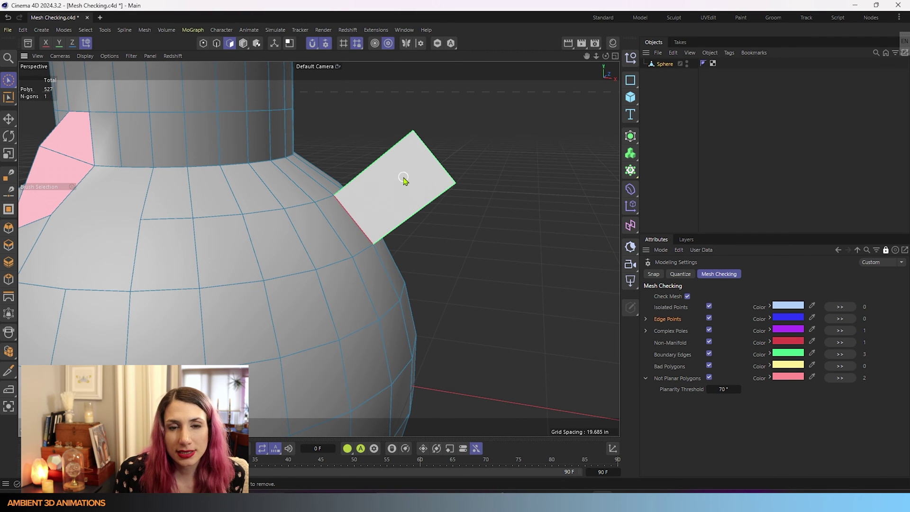
mouse_move(385, 184)
alt+mouse_down()
mouse_move(135, 194)
mouse_move(284, 190)
mouse_move(492, 204)
mouse_move(446, 180)
mouse_move(372, 194)
alt+mouse_up()
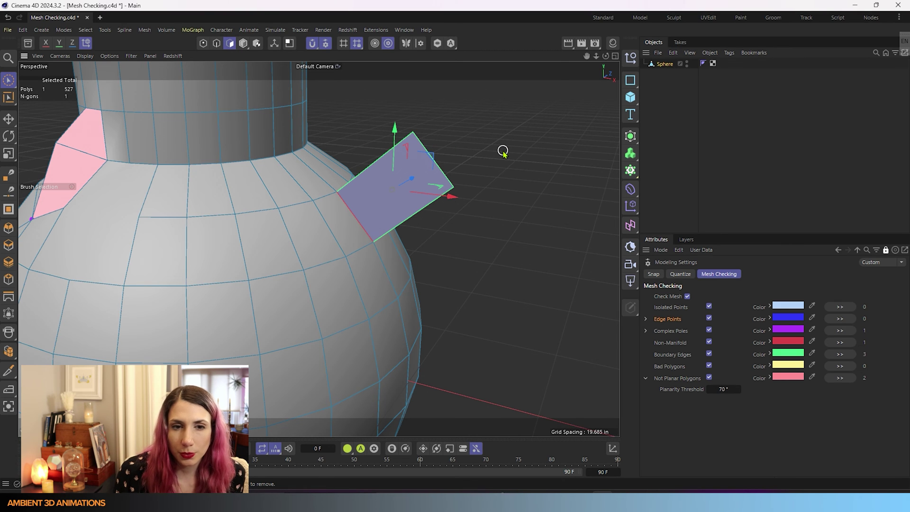
key(Delete)
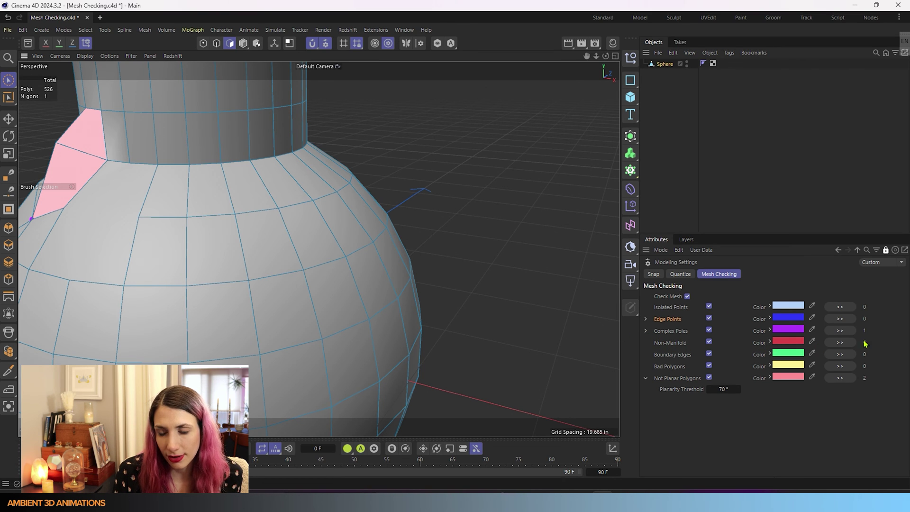
Inspect the complex pole below the neck up close and reveal the Edge Count option of the Complex Poles check
scroll(142, 265, down, 3)
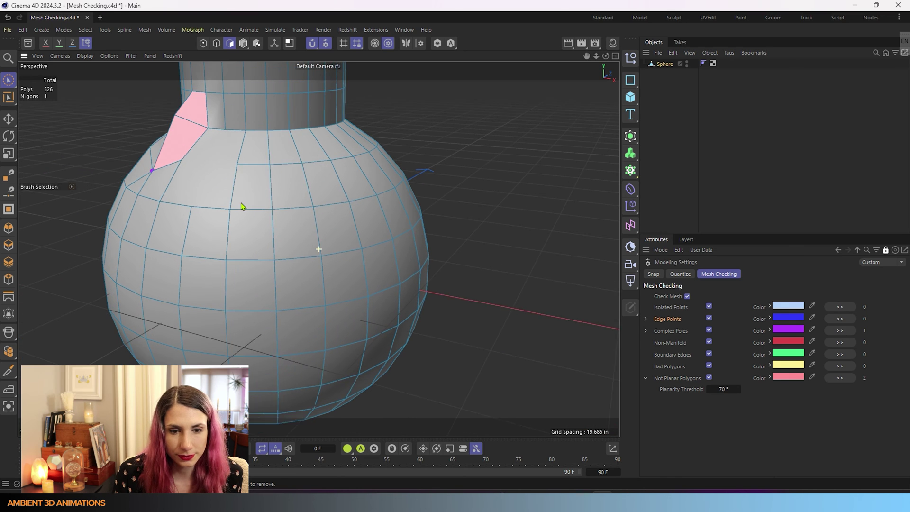
alt+middle_drag(240, 206, 257, 199)
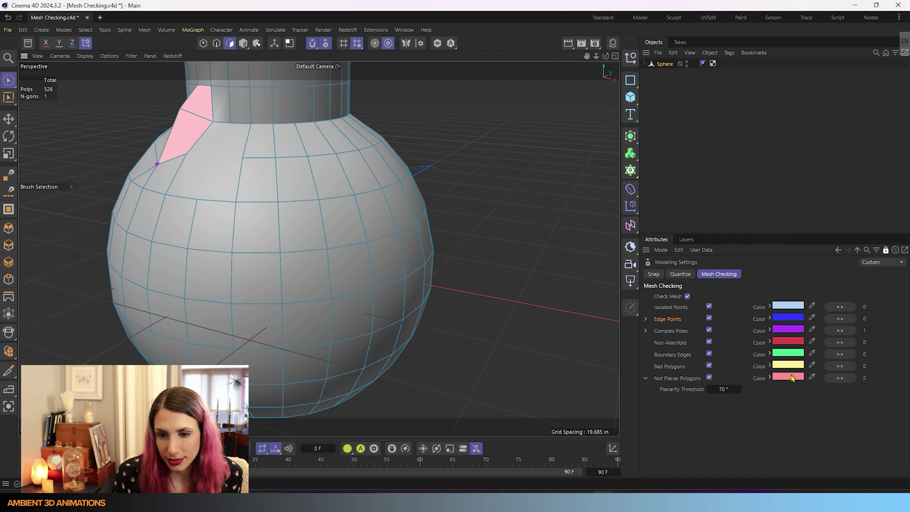
click(670, 368)
scroll(284, 258, up, 6)
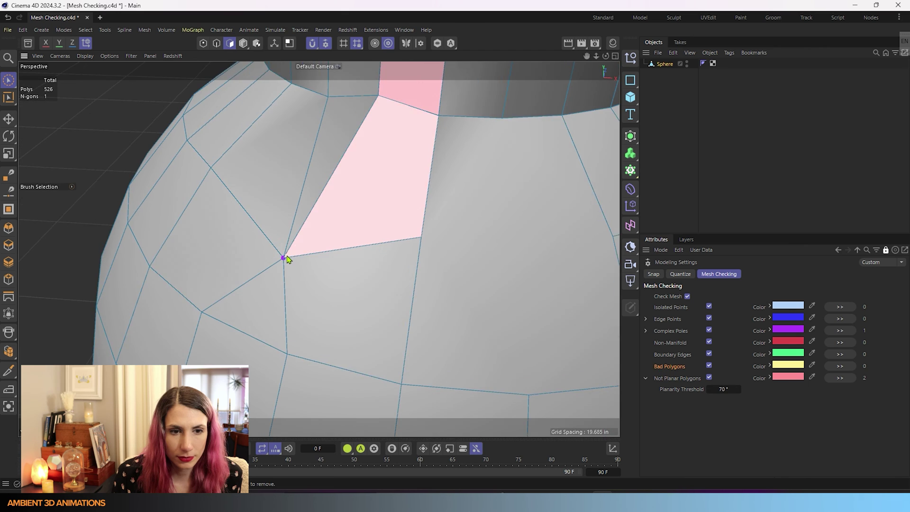
click(282, 262)
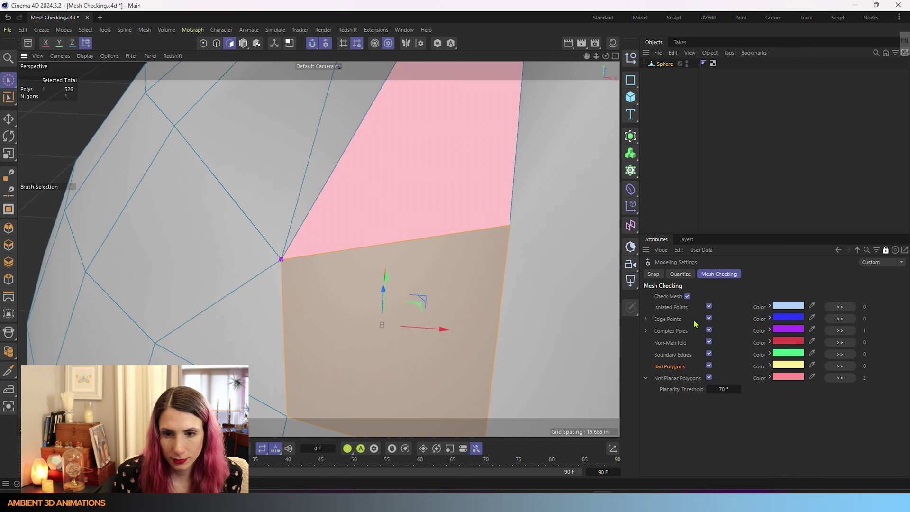
click(645, 330)
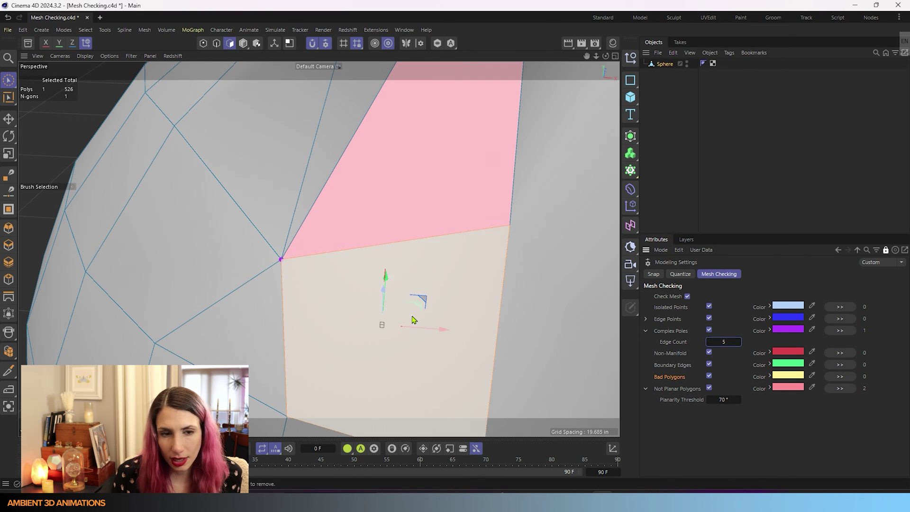
Try an Edge Count of 13 for the Complex Poles check, clear the polygon selection and restore the Edge Count to 5
scroll(298, 289, down, 5)
scroll(298, 271, up, 5)
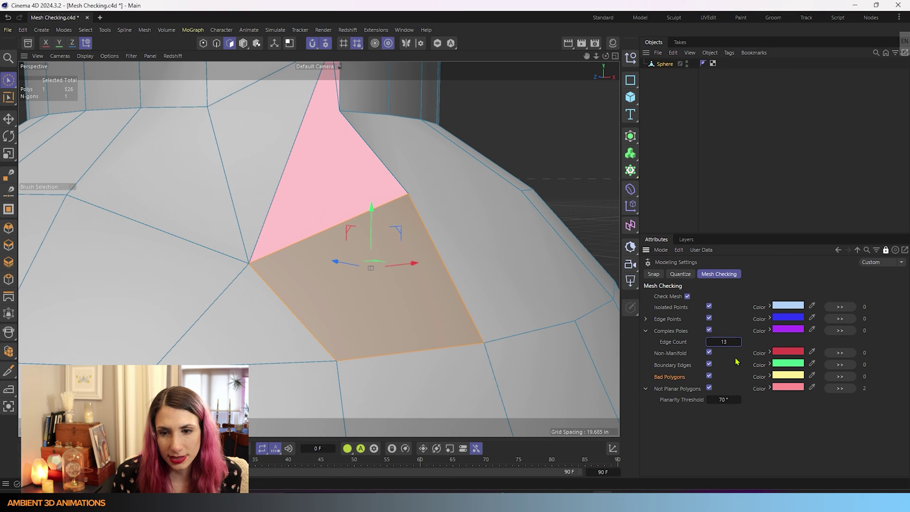
click(534, 189)
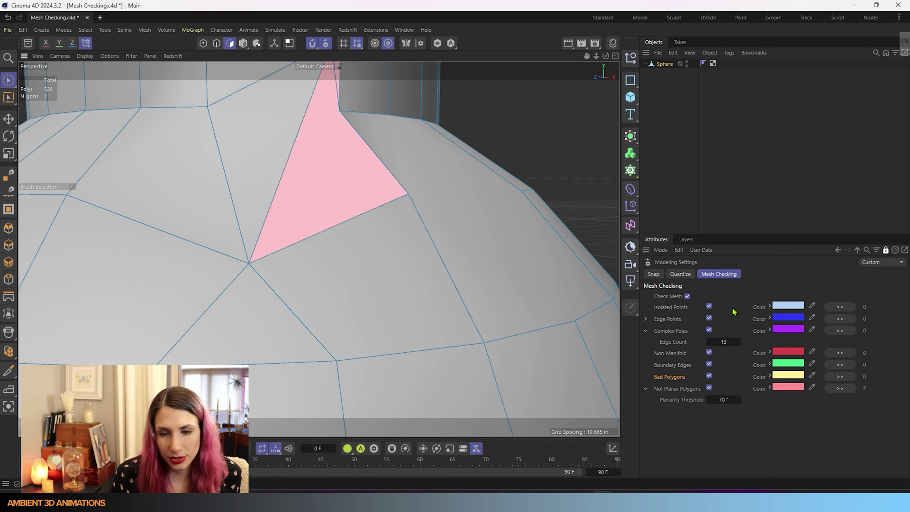
click(710, 342)
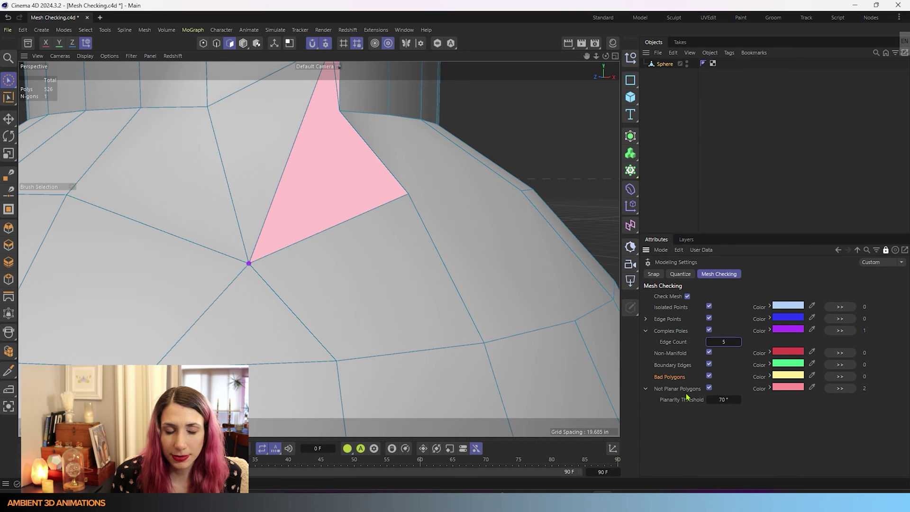
alt+drag(386, 269, 360, 265)
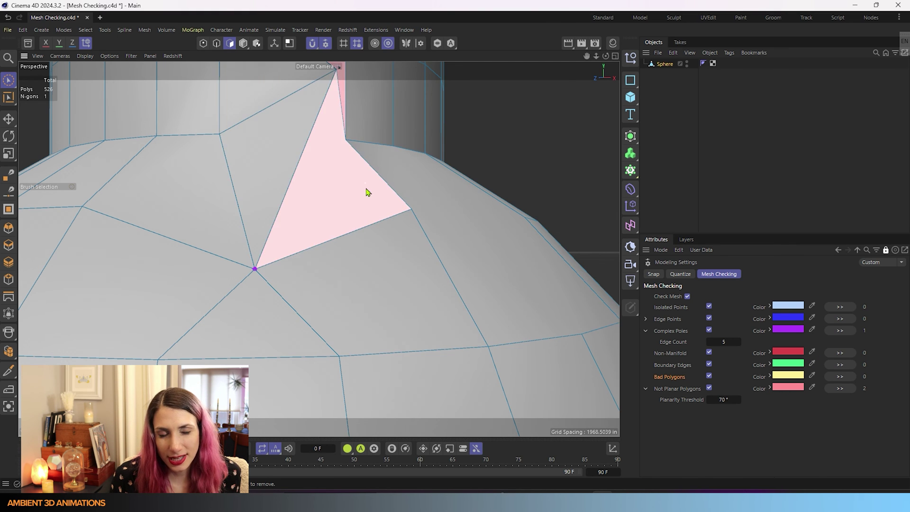
Try a Planarity Threshold of 0° for the Not Planar Polygons check and view the flagged polygons around the model
scroll(366, 216, down, 3)
scroll(366, 216, down, 2)
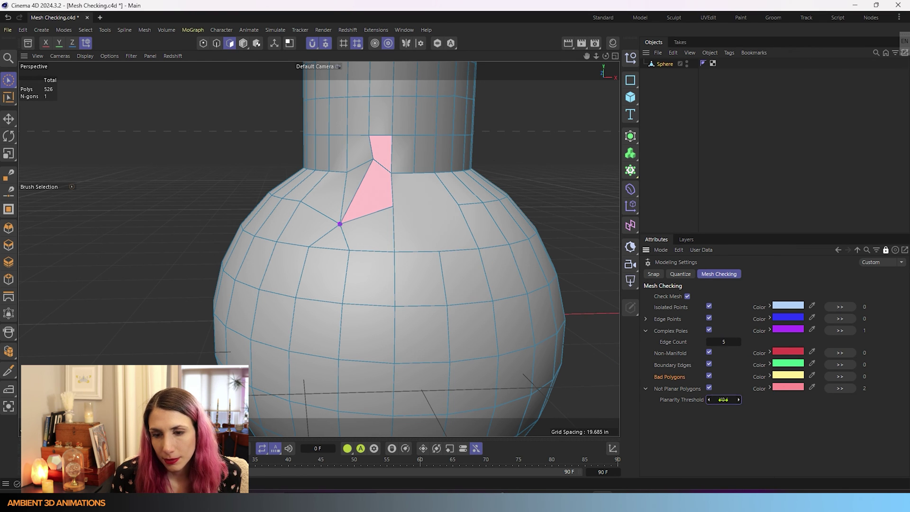
drag(715, 393, 721, 394)
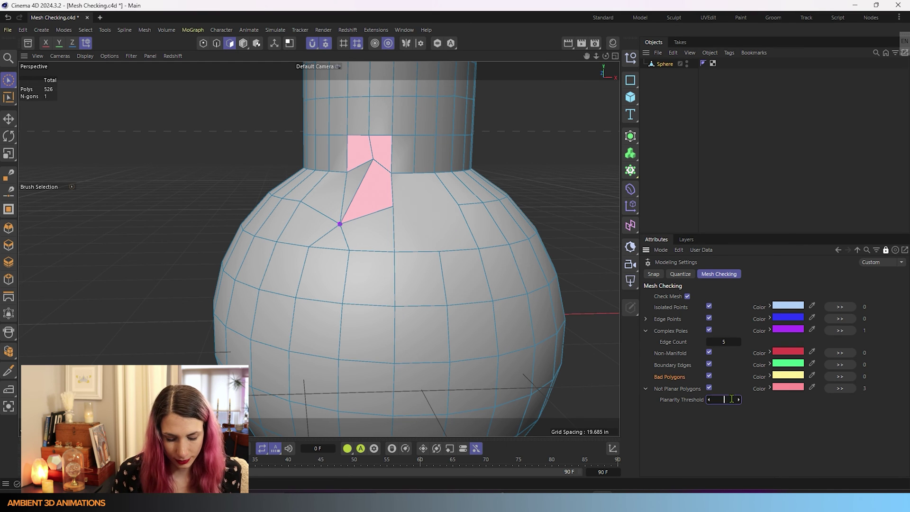
key(Return)
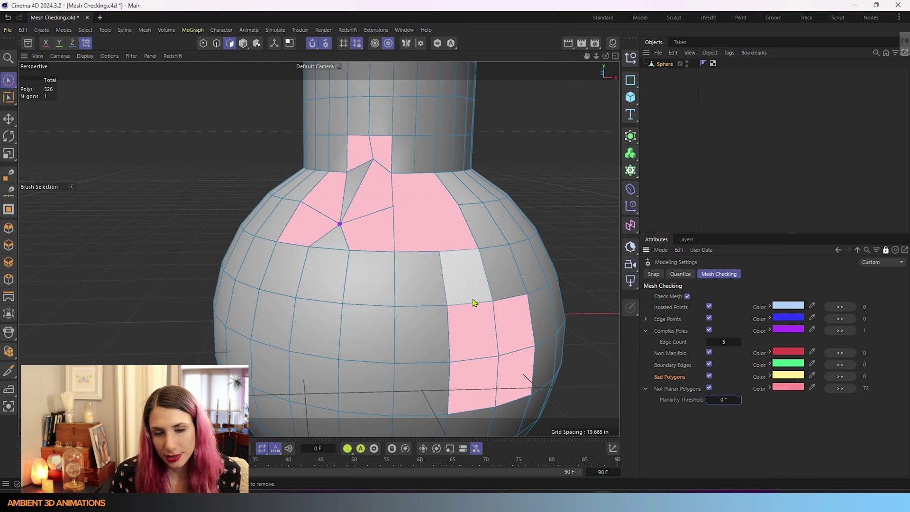
alt+drag(495, 336, 363, 349)
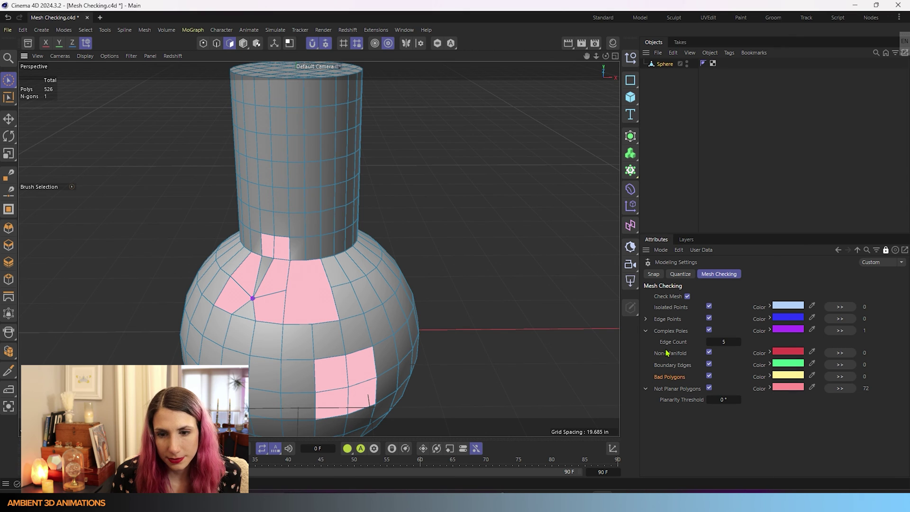
Try a Planarity Threshold of 40° for the Not Planar Polygons check and set it to 20°
click(723, 399)
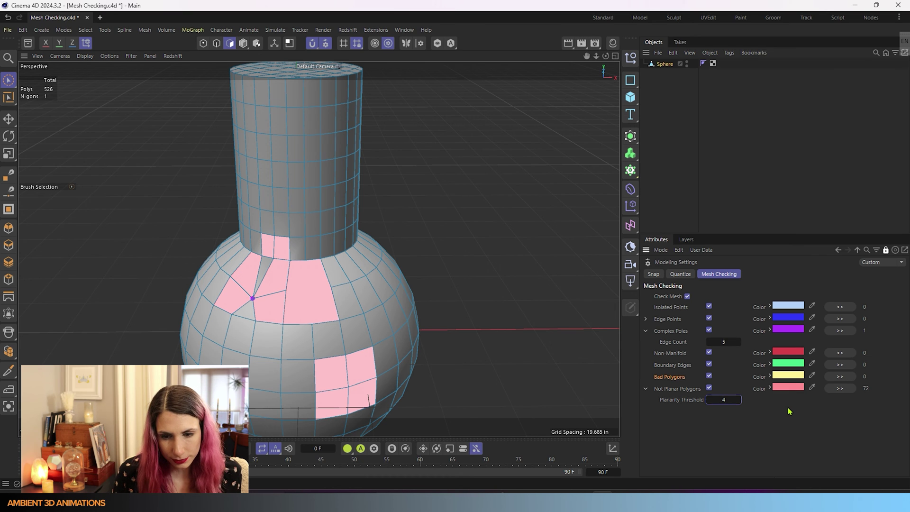
text(40)
key(Return)
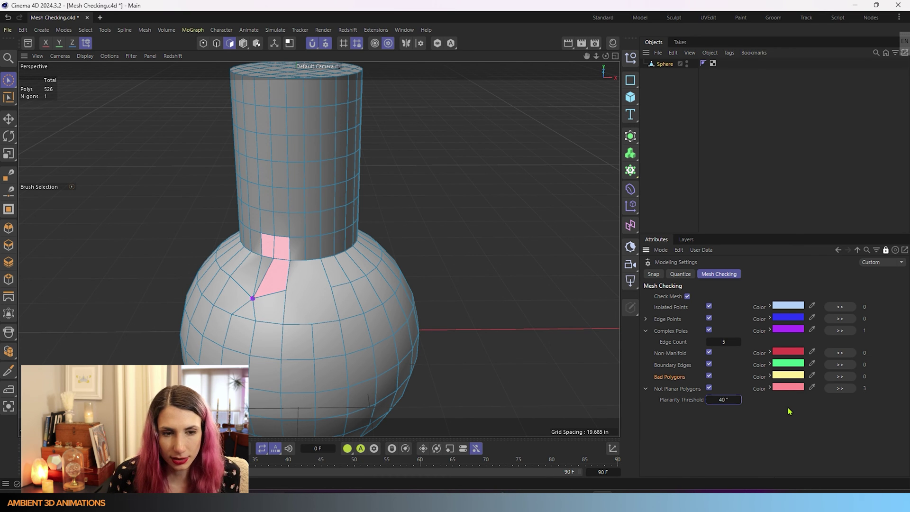
scroll(303, 327, up, 3)
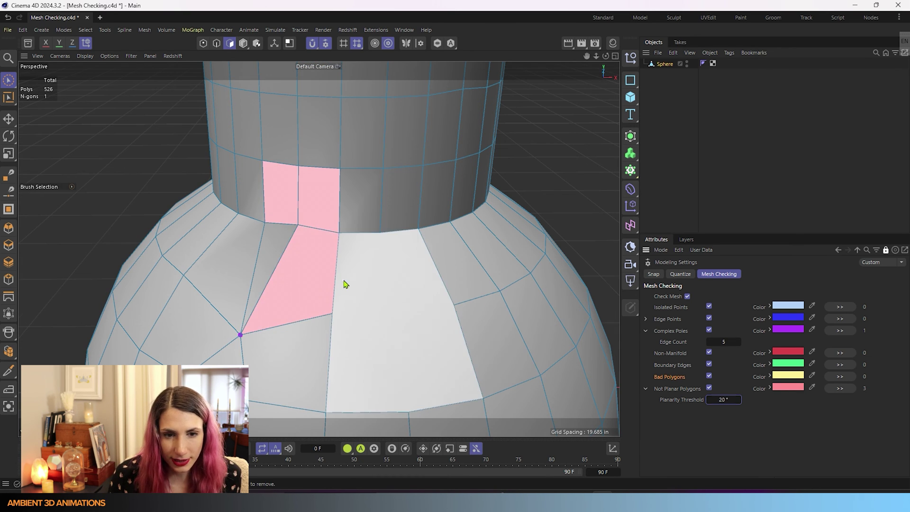
Select the distorted polygons around the complex pole below the neck, including the non-planar ones, and delete them
alt+middle_drag(349, 331, 362, 280)
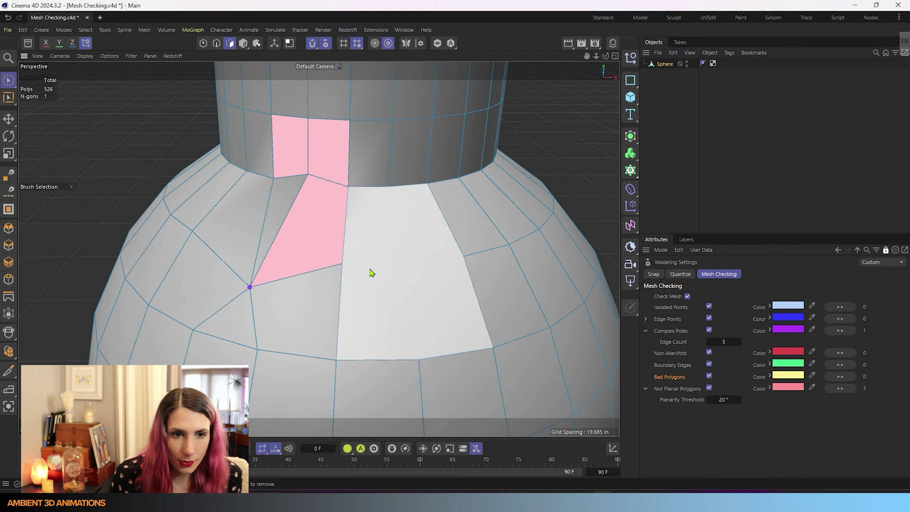
alt+drag(371, 272, 306, 208)
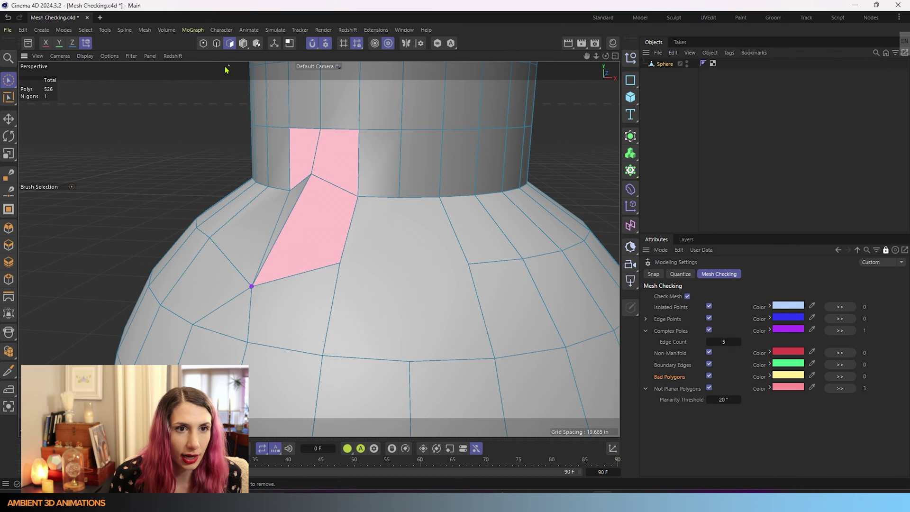
click(250, 235)
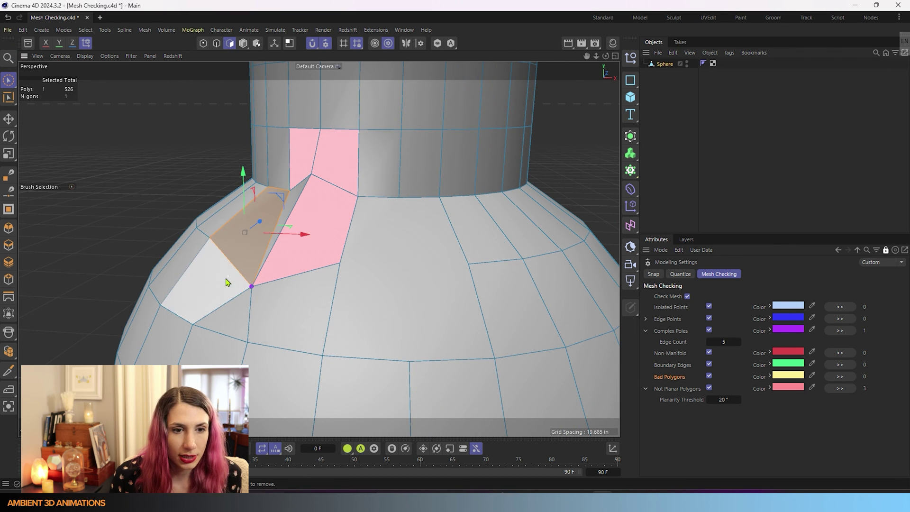
shift+click(204, 282)
mouse_move(243, 318)
shift+mouse_down()
mouse_move(295, 313)
mouse_move(313, 231)
mouse_move(291, 209)
mouse_move(298, 162)
mouse_move(344, 158)
mouse_move(431, 339)
shift+mouse_up()
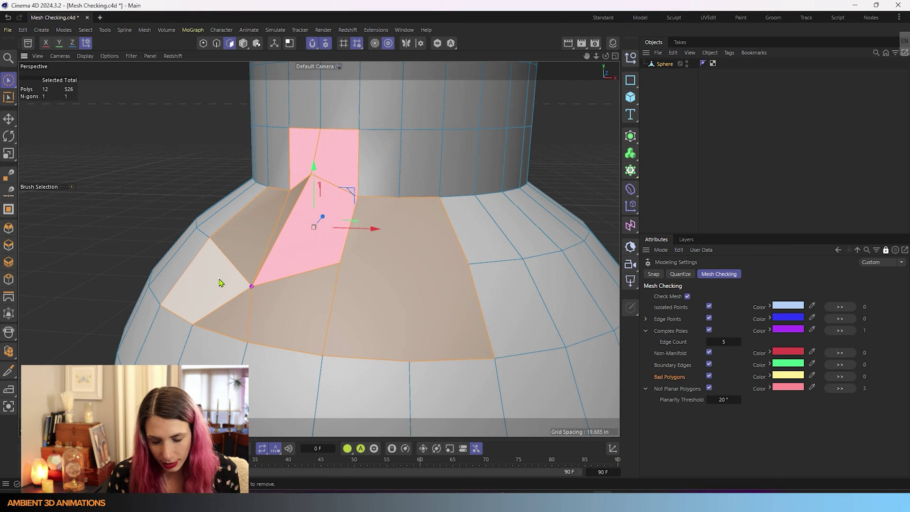
key(Delete)
Fill the large opening below the neck with Close Polygon Hole
key(m)
key(d)
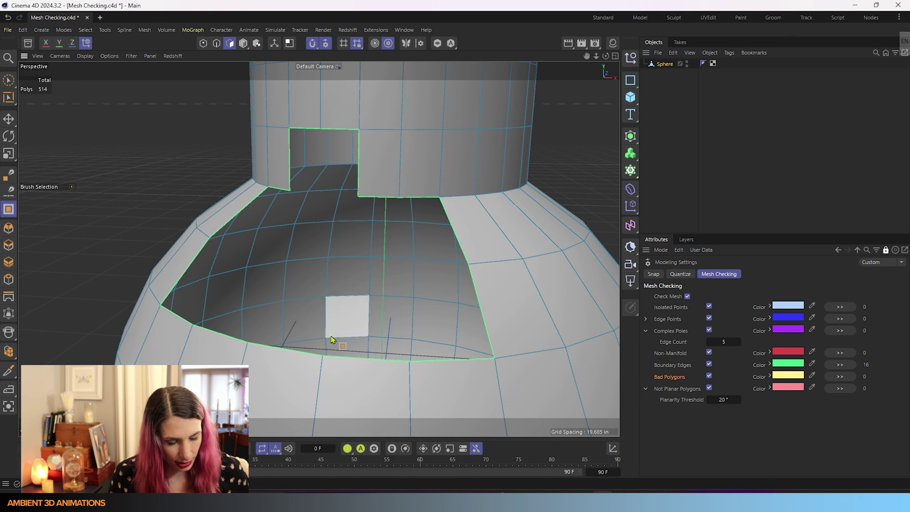
click(362, 361)
key(ctrl+z)
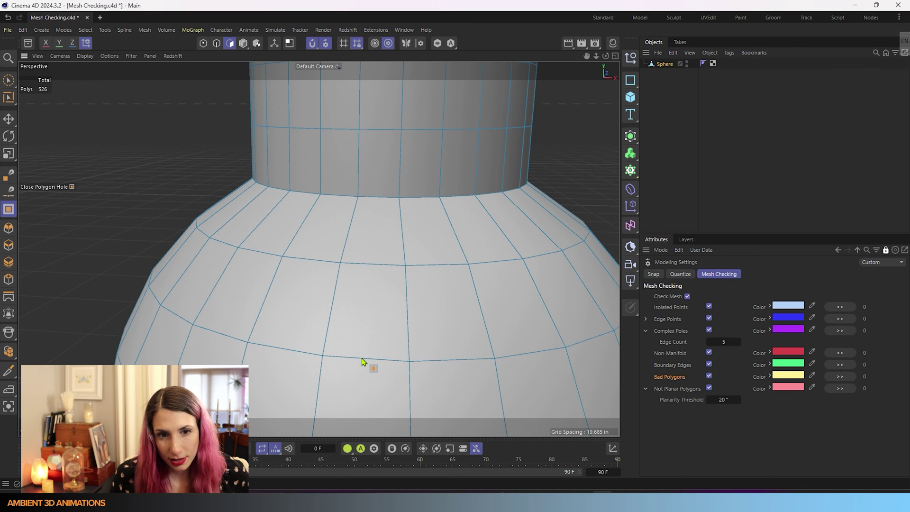
alt+drag(363, 321, 196, 309)
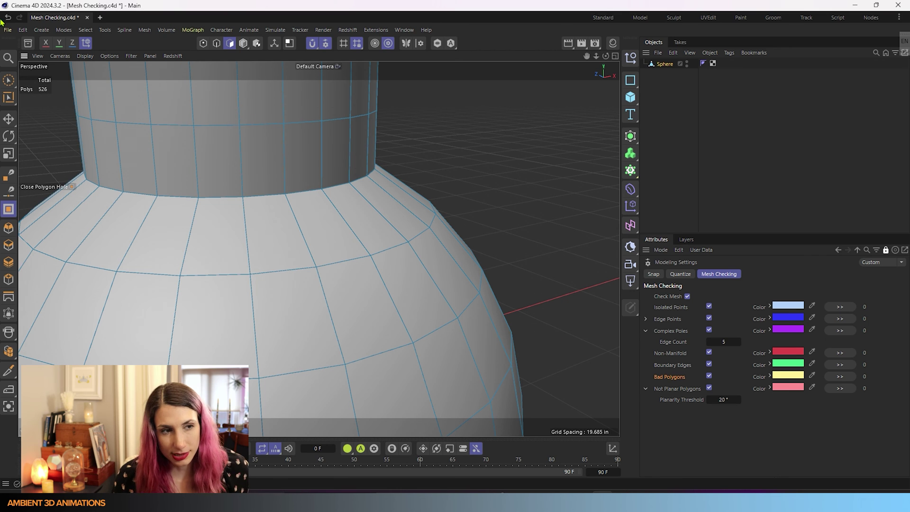
Switch to Brush Selection in point mode and select a single point on the front of the sphere
click(9, 79)
click(202, 43)
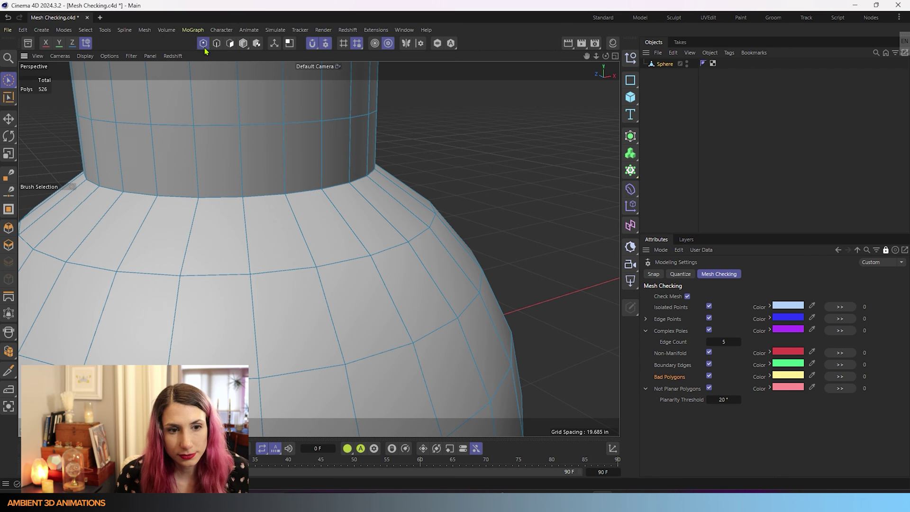
key(s)
click(131, 242)
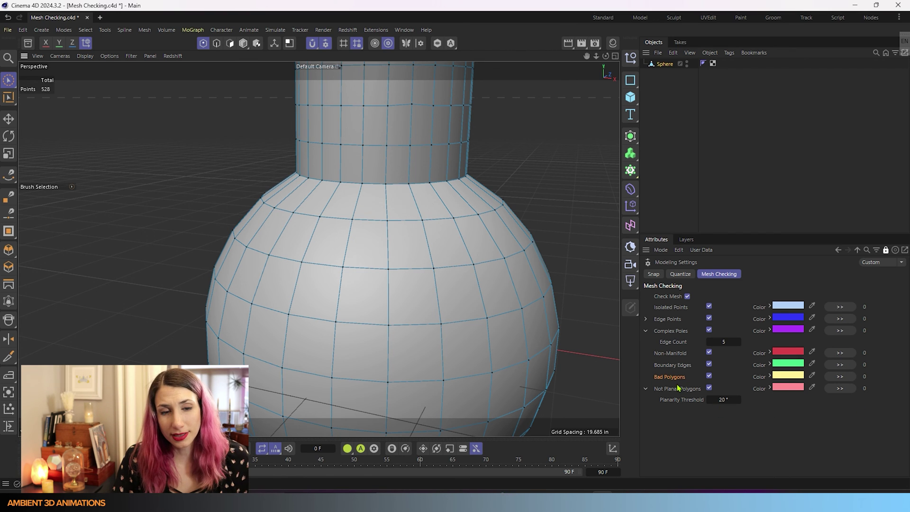
click(204, 43)
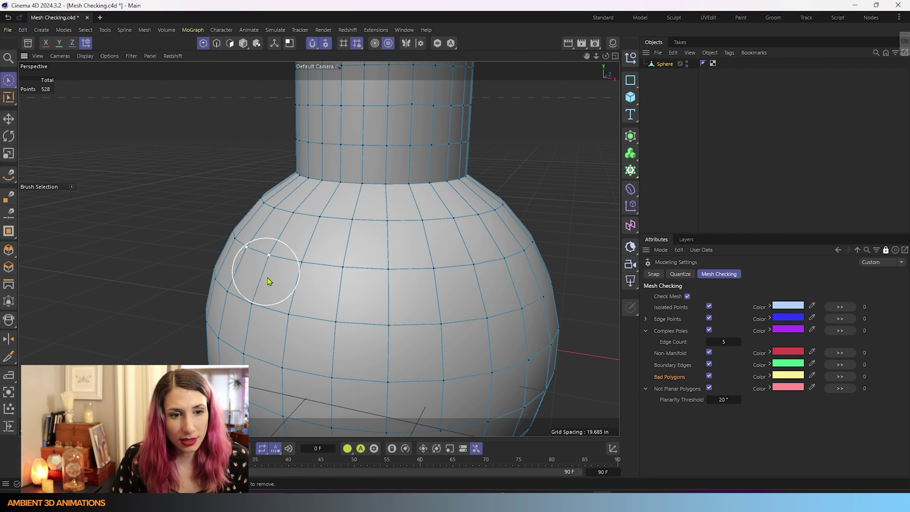
scroll(294, 322, up, 2)
click(289, 308)
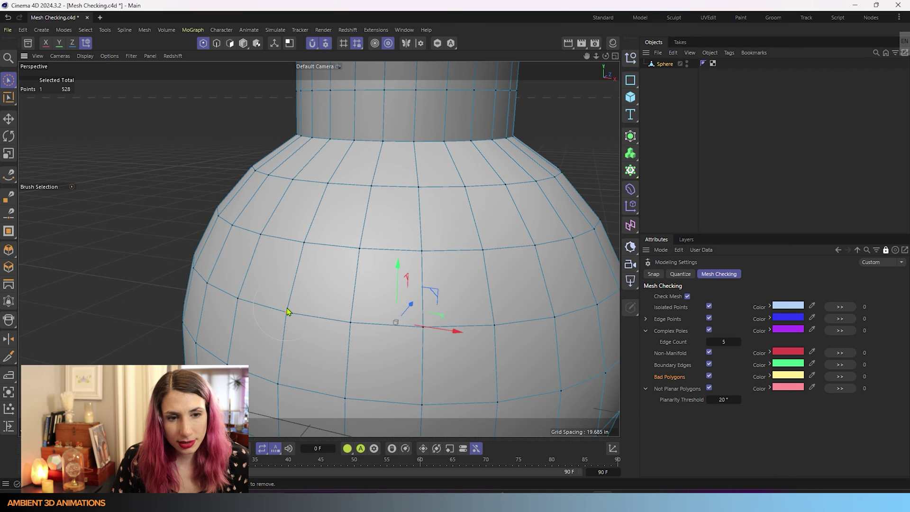
In the Top view, move the selected point about 8.87 in along X, snapping it onto the neighbouring point
middle_click(408, 261)
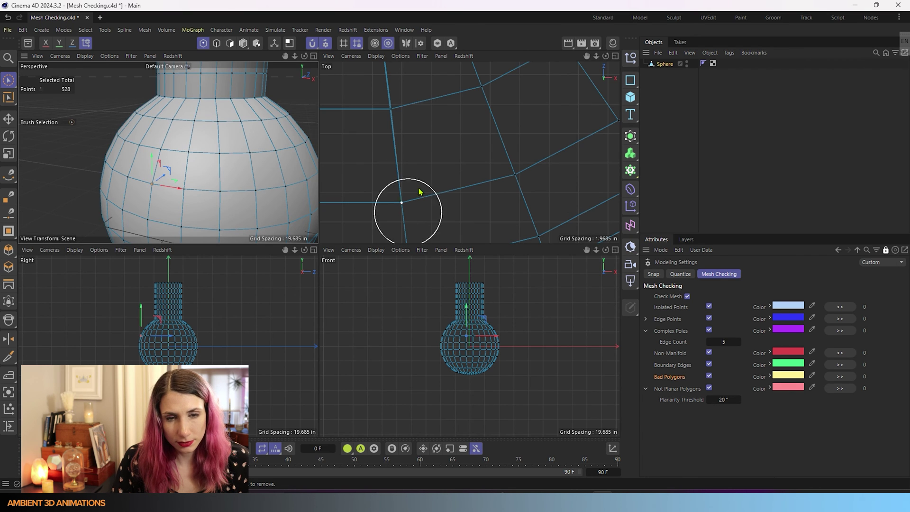
middle_click(417, 151)
scroll(420, 152, up, 3)
scroll(284, 261, up, 2)
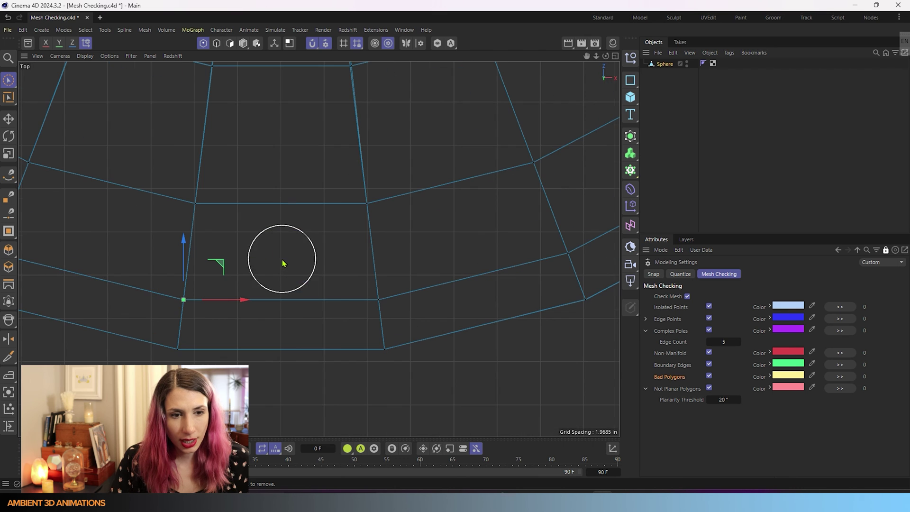
click(323, 44)
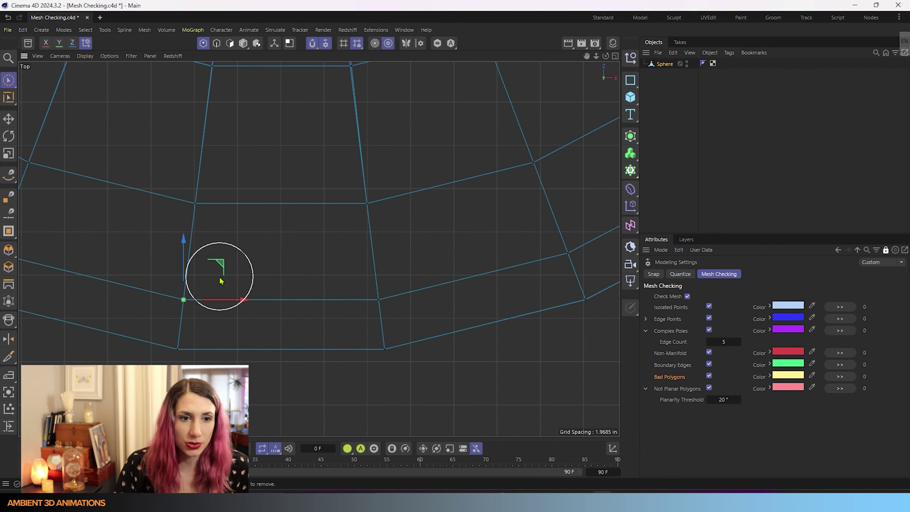
drag(221, 269, 417, 269)
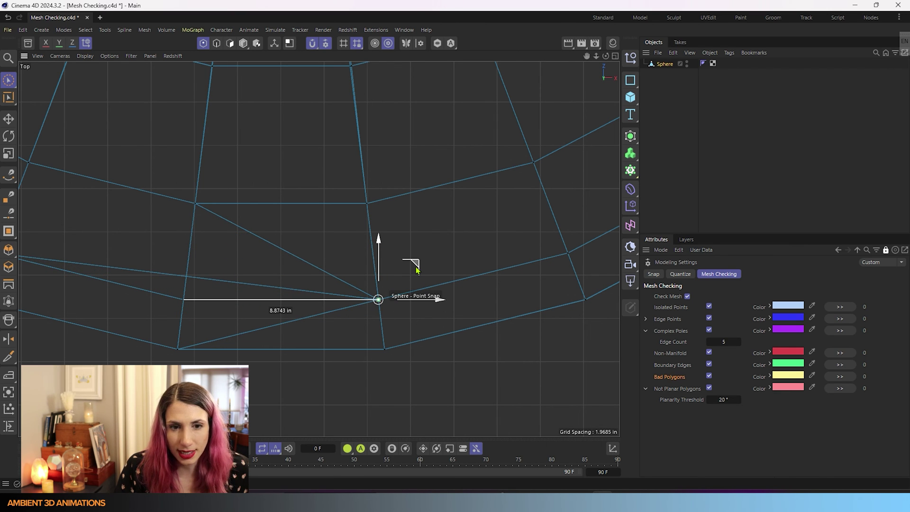
drag(416, 269, 416, 270)
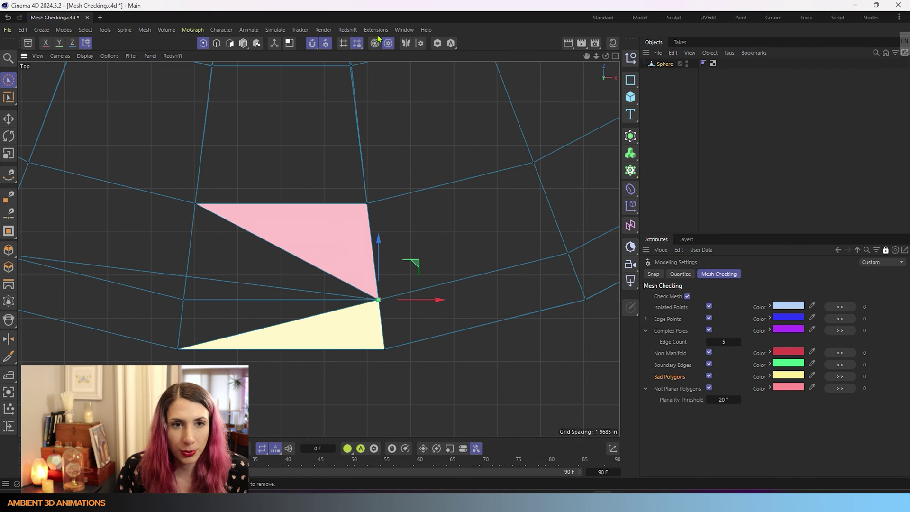
Return to the perspective view, turn off the Not Planar Polygons check and examine the two bad polygons up close
click(312, 44)
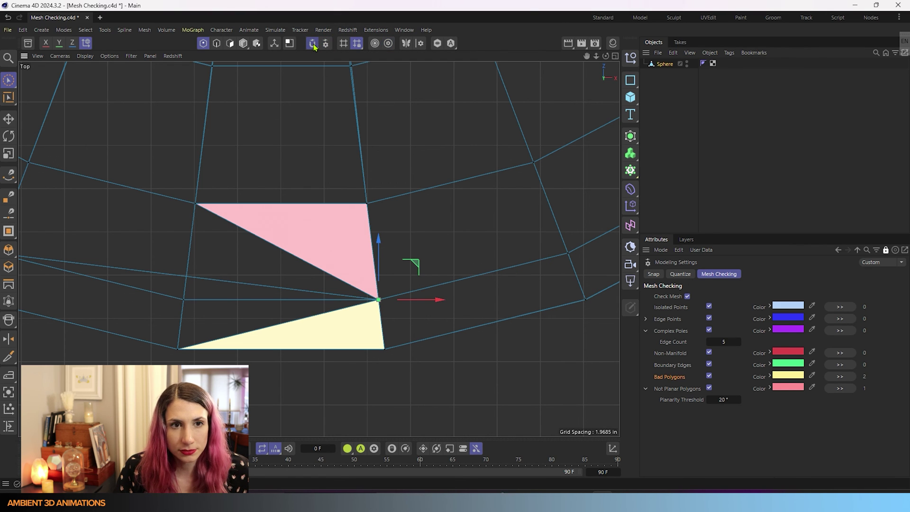
click(326, 43)
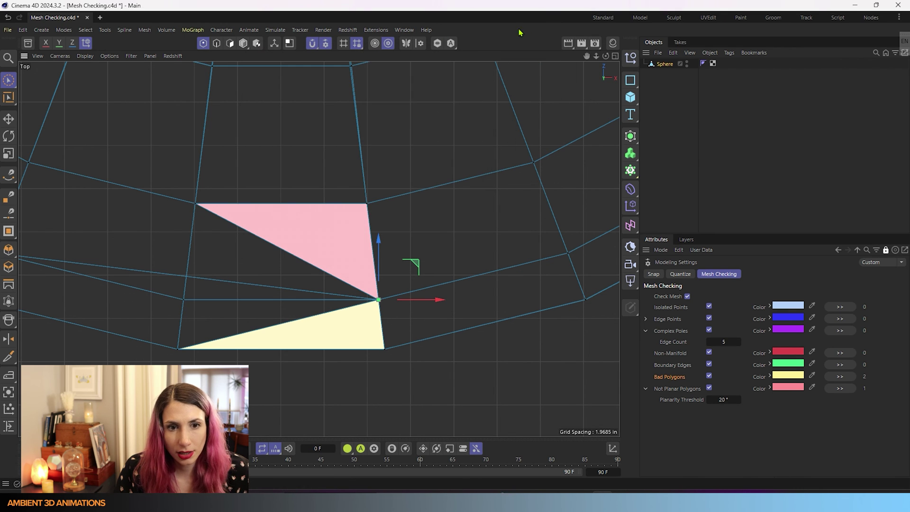
middle_click(389, 177)
middle_click(193, 172)
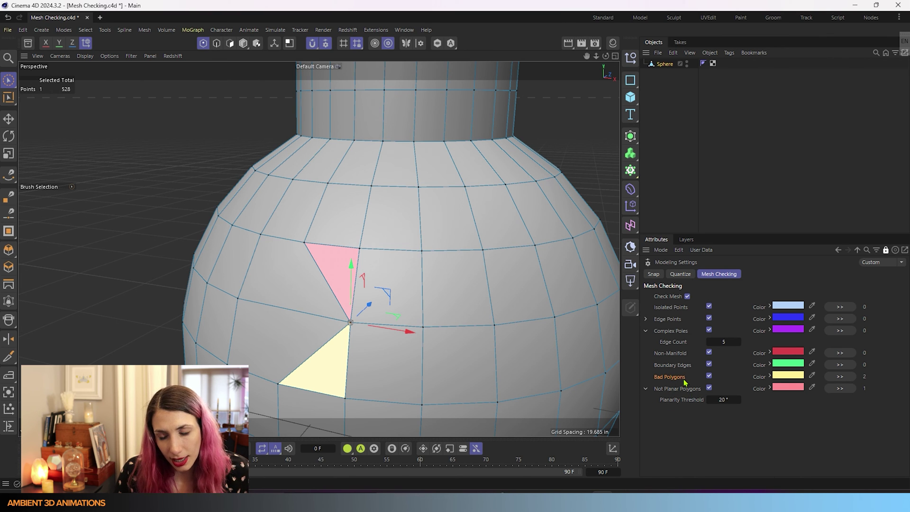
click(709, 388)
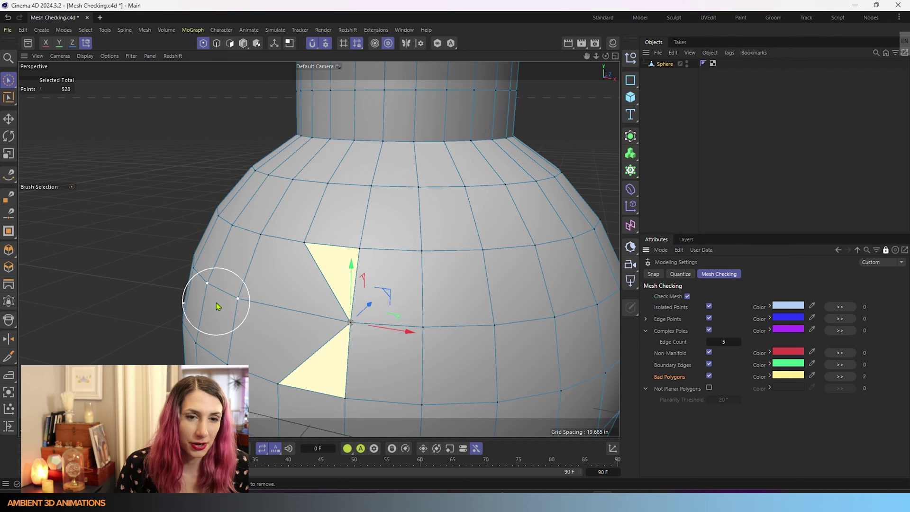
scroll(313, 378, up, 3)
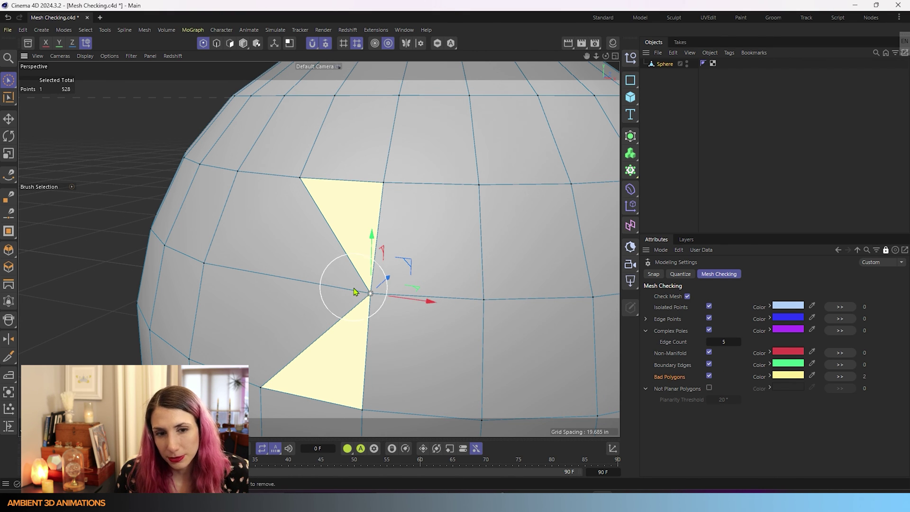
alt+drag(443, 392, 374, 282)
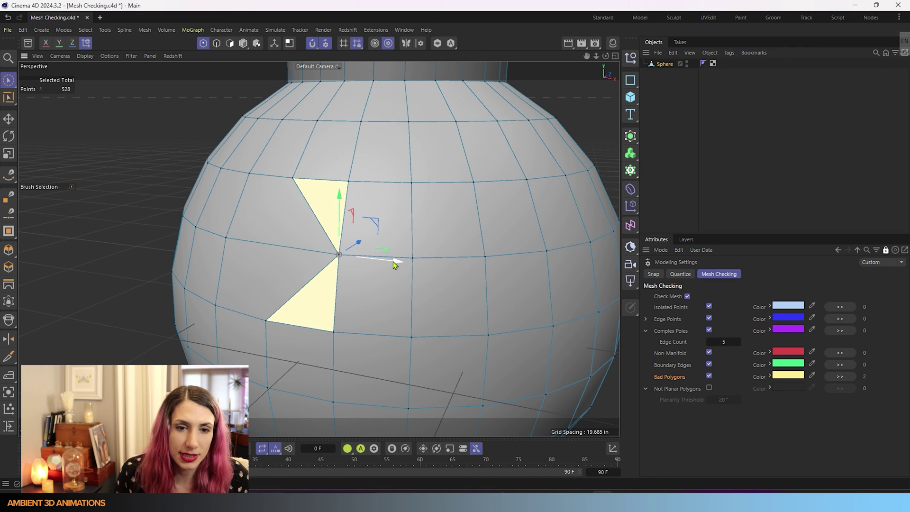
Try moving the overlapping point back along X to its original corner and undo the move
mouse_move(396, 263)
mouse_down()
mouse_move(318, 268)
mouse_move(326, 267)
mouse_up()
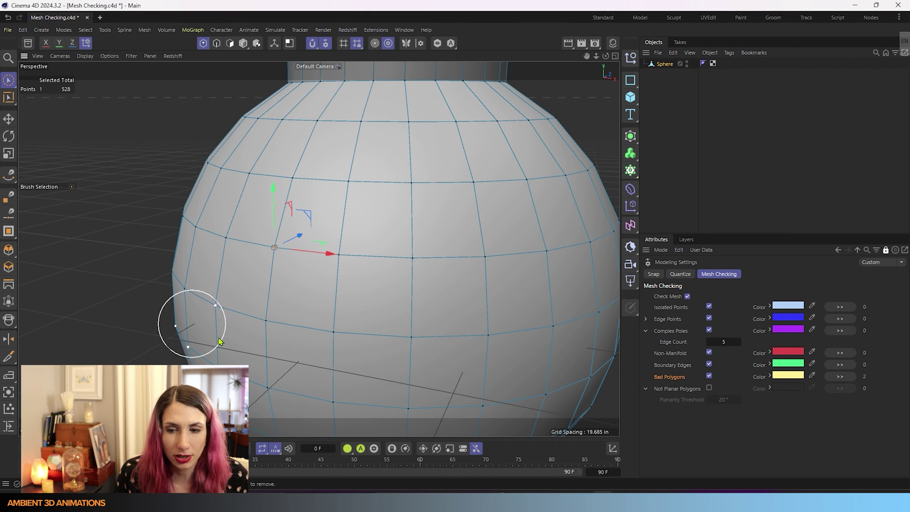
scroll(342, 255, up, 2)
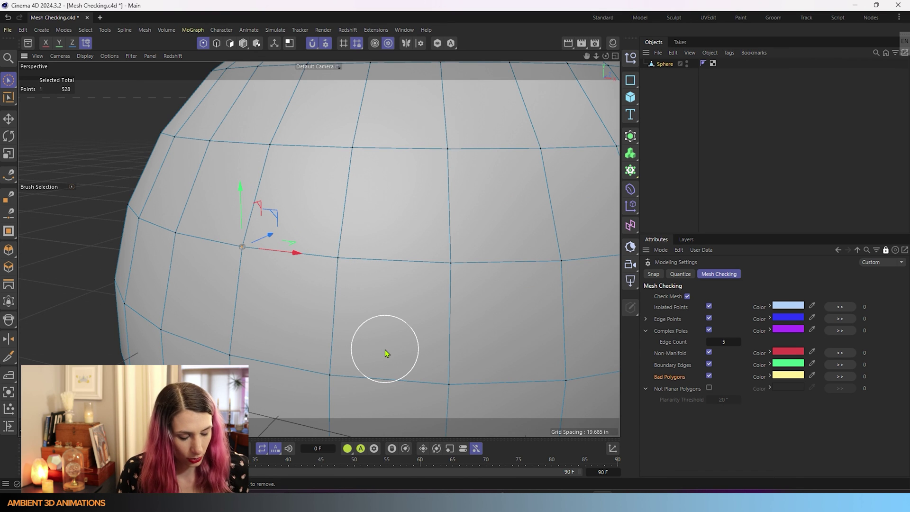
key(ctrl+y)
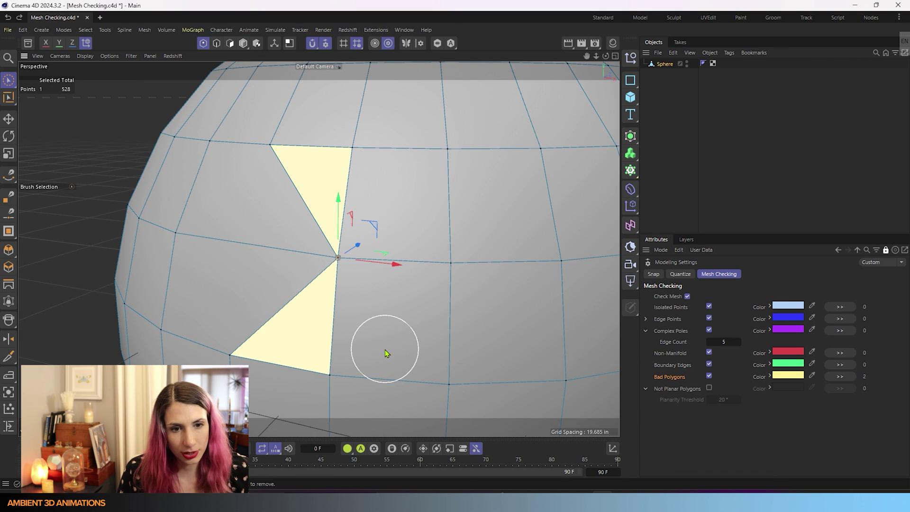
Select the two bad polygons and the two distorted polygons beside them in polygon mode and delete all four
click(232, 45)
click(290, 190)
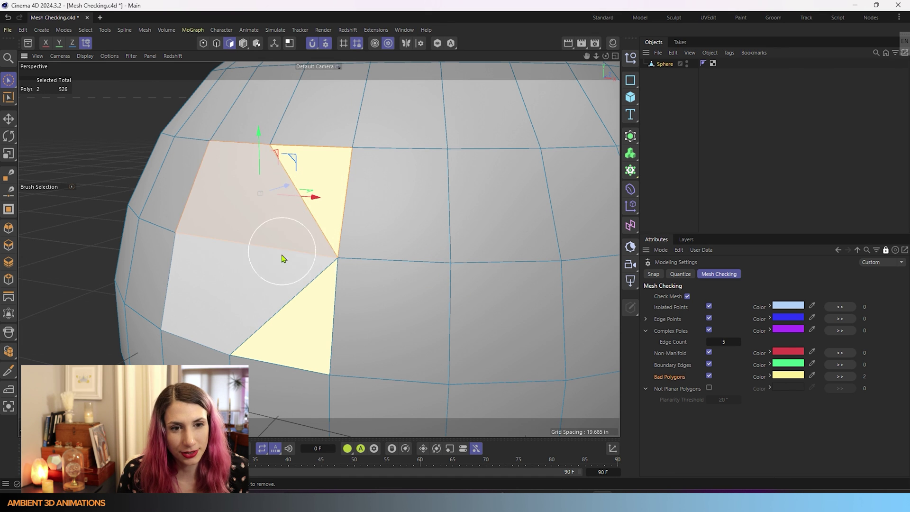
key(Delete)
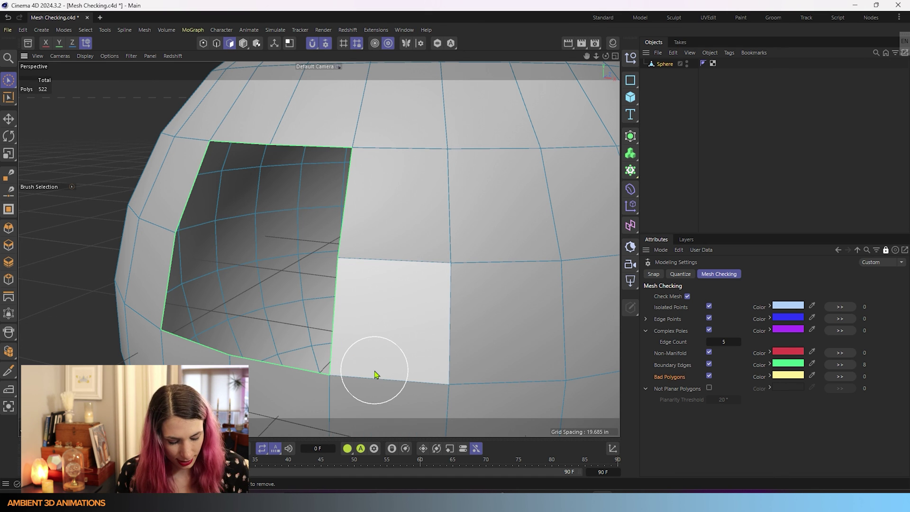
Fill the opening left by the four deleted polygons with Close Polygon Hole
key(m)
key(d)
click(252, 361)
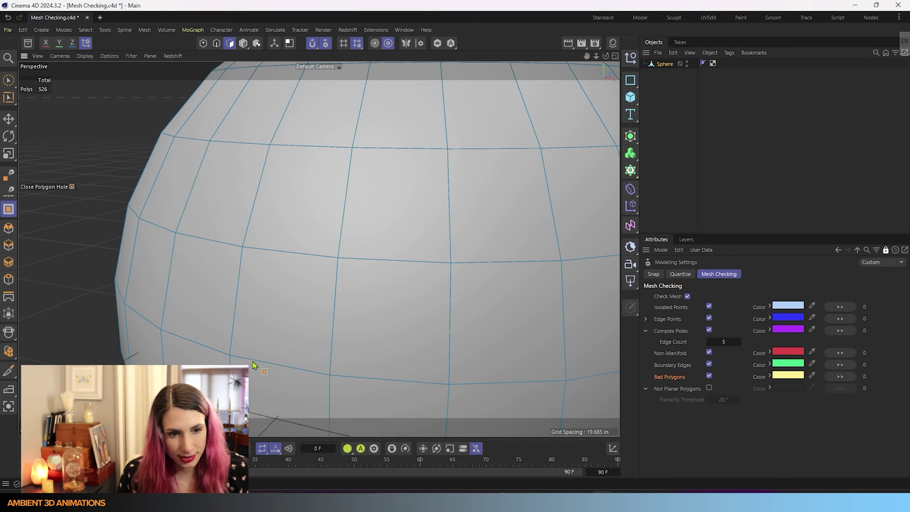